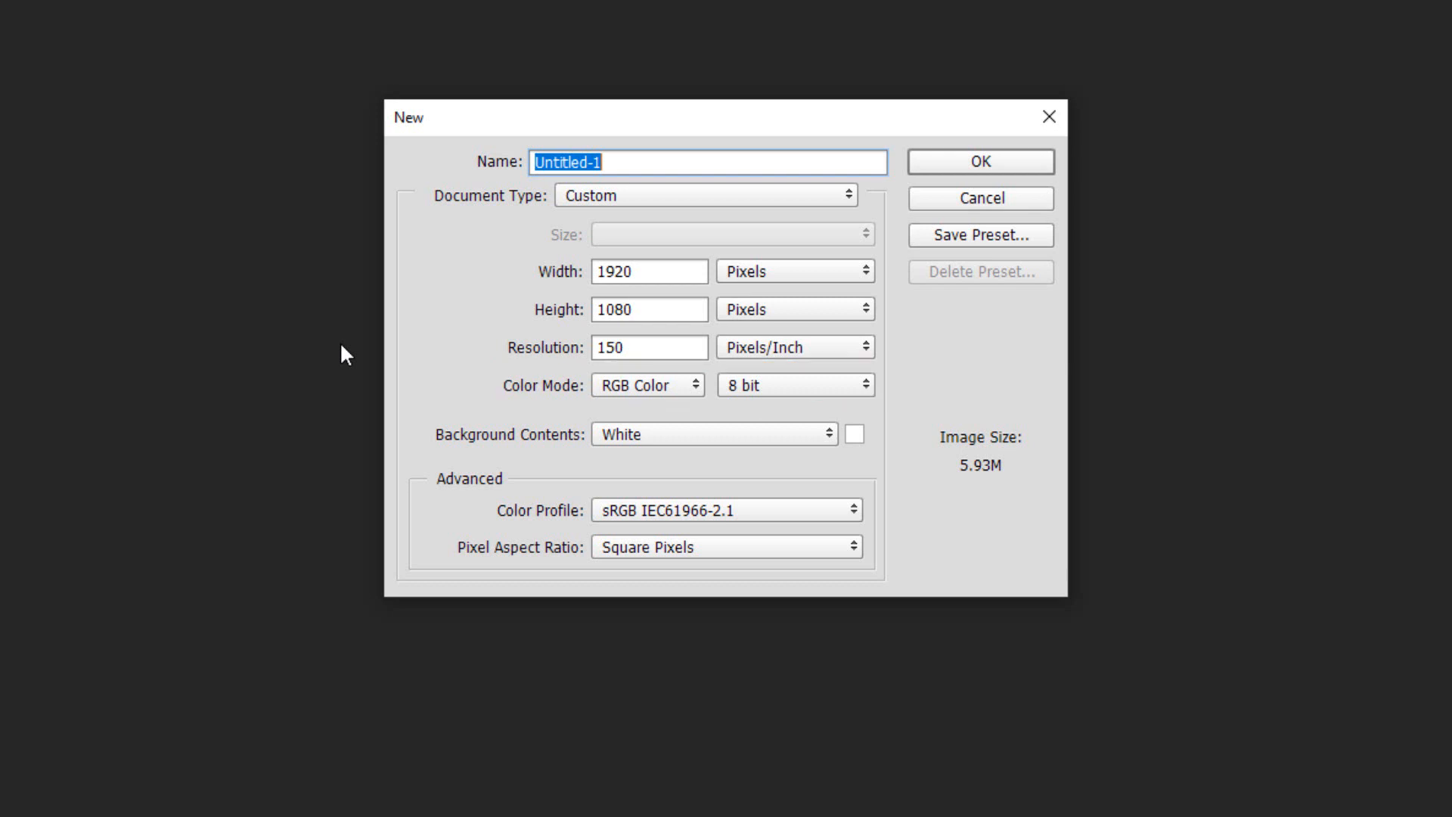
Create a 1920 x 1080 pixel RGB document at 150 pixels/inch with white contents and unlock its Background layer
{"action": "left_click", "coordinate": [961, 166]}
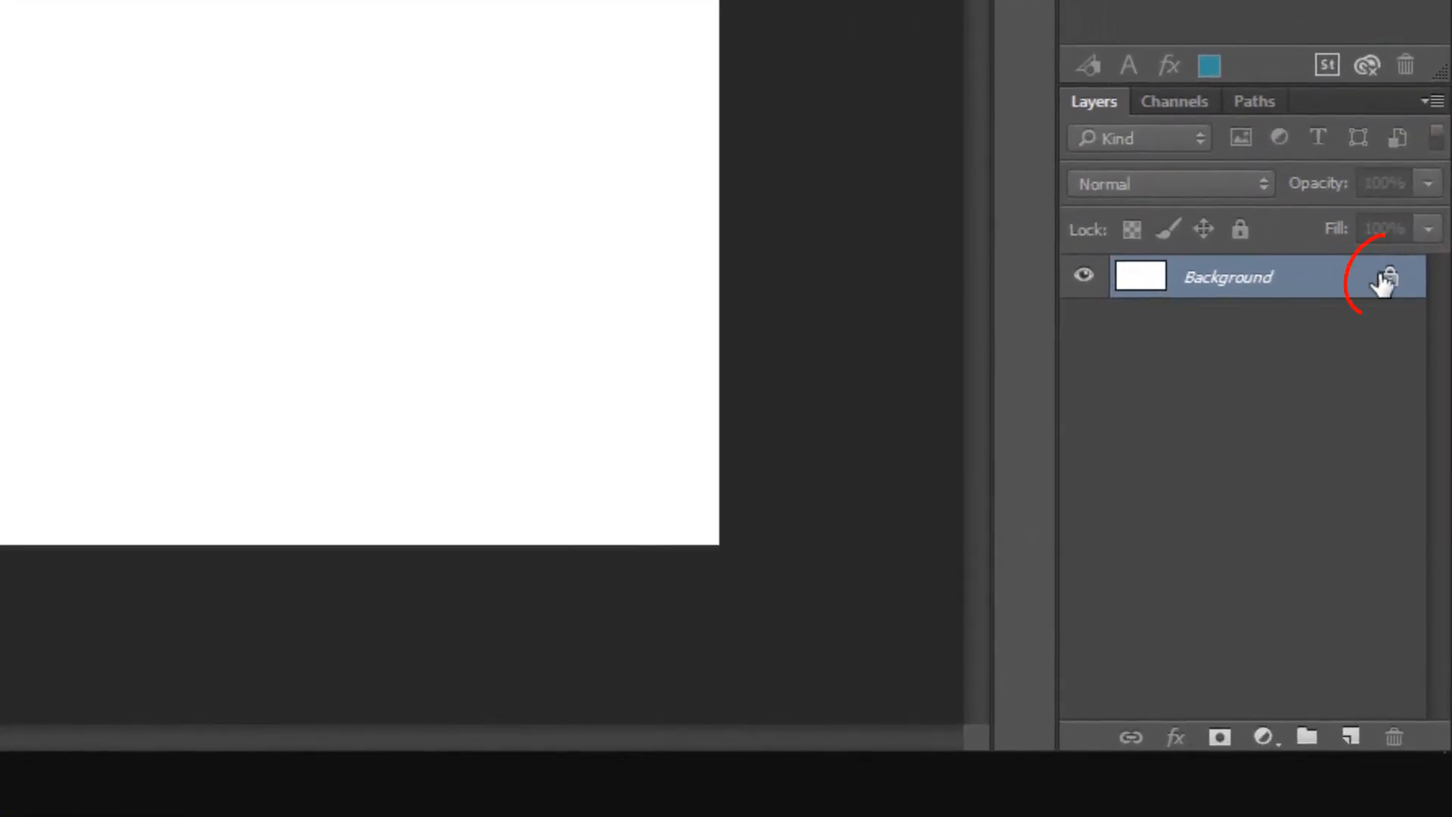
{"action": "left_click", "coordinate": [1390, 280]}
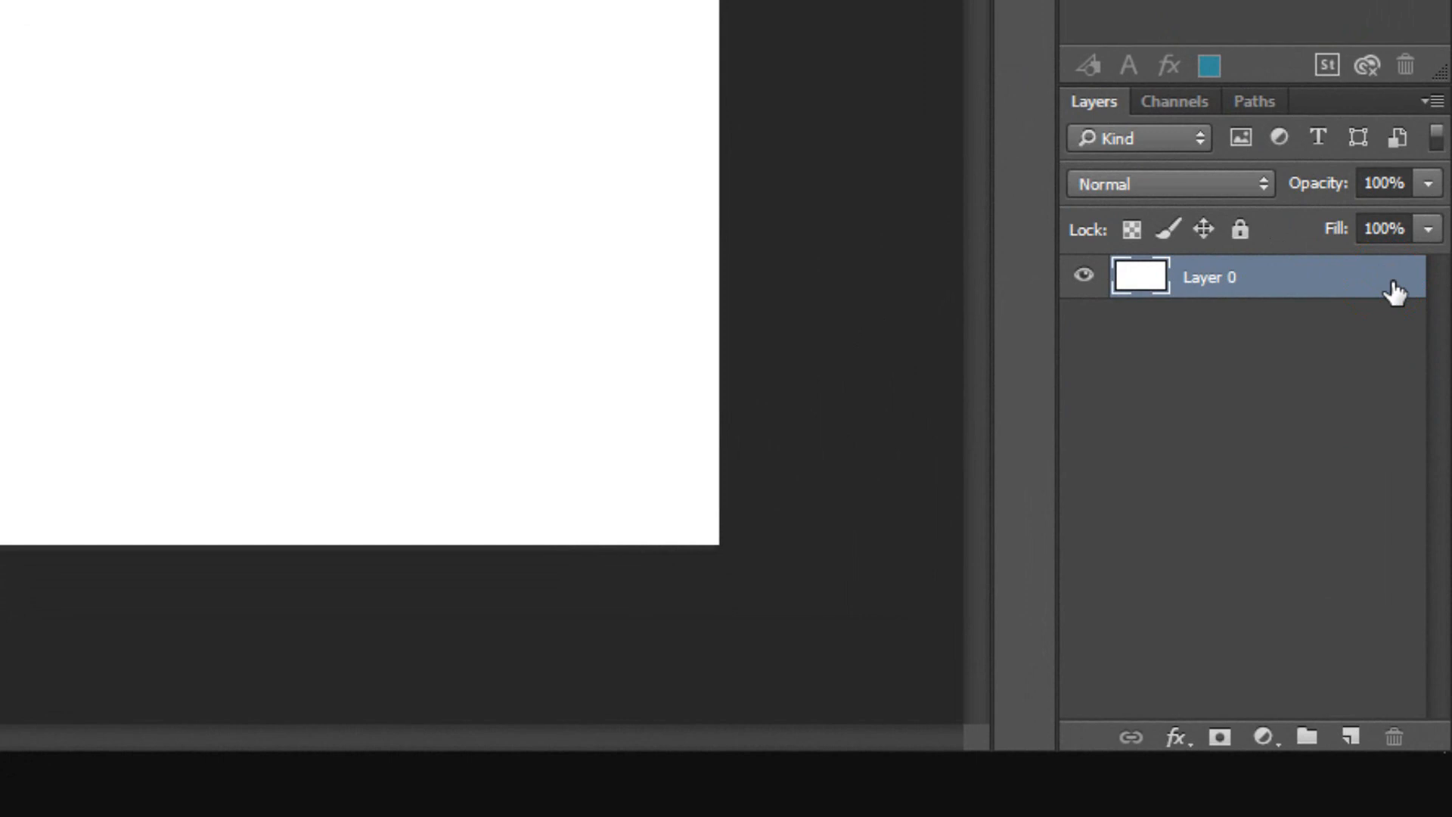
Add a Gradient Overlay effect to the unlocked layer and choose the Black, White gradient preset
{"action": "double_click", "coordinate": [1309, 283]}
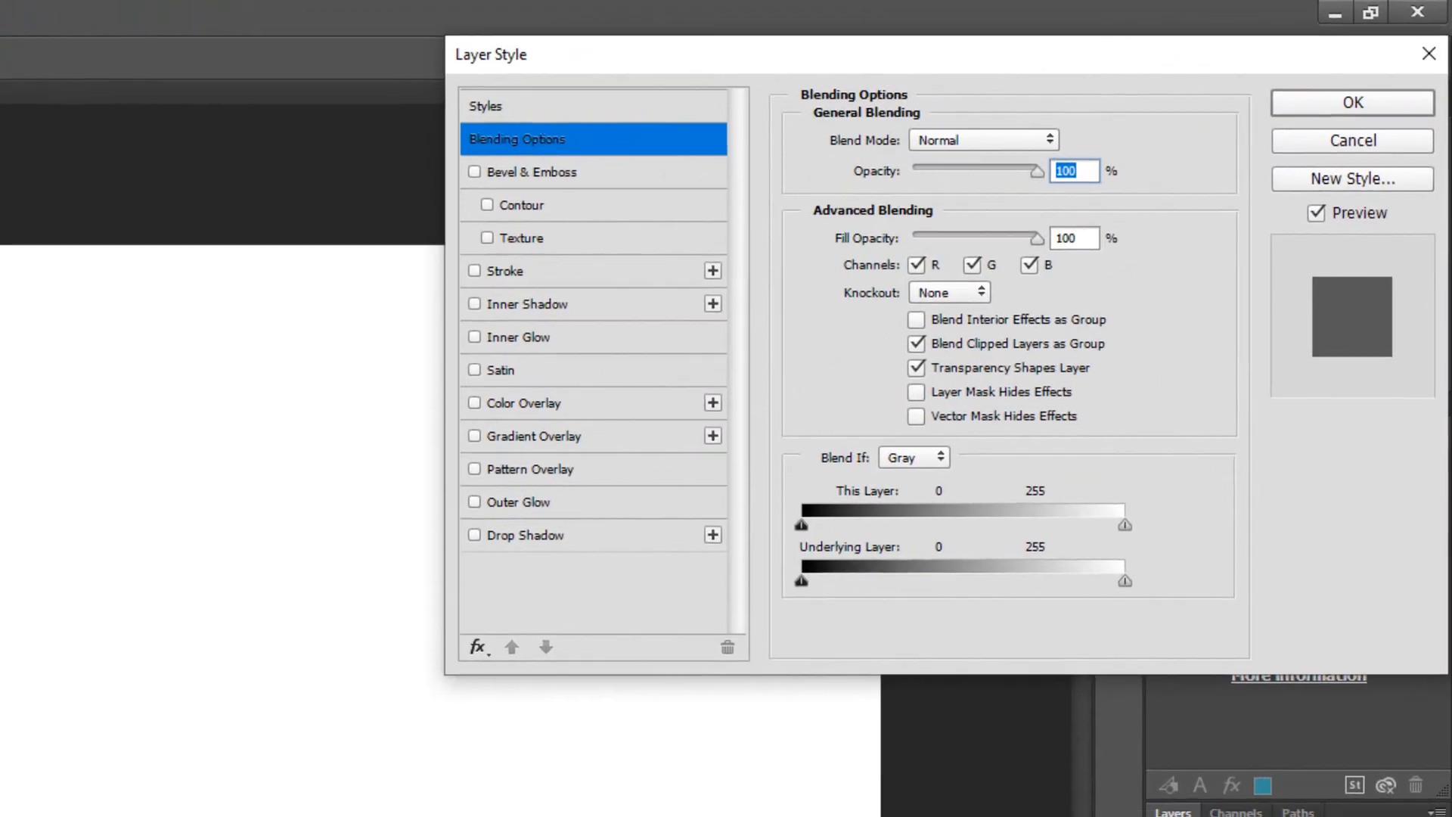
{"action": "left_click", "coordinate": [557, 442]}
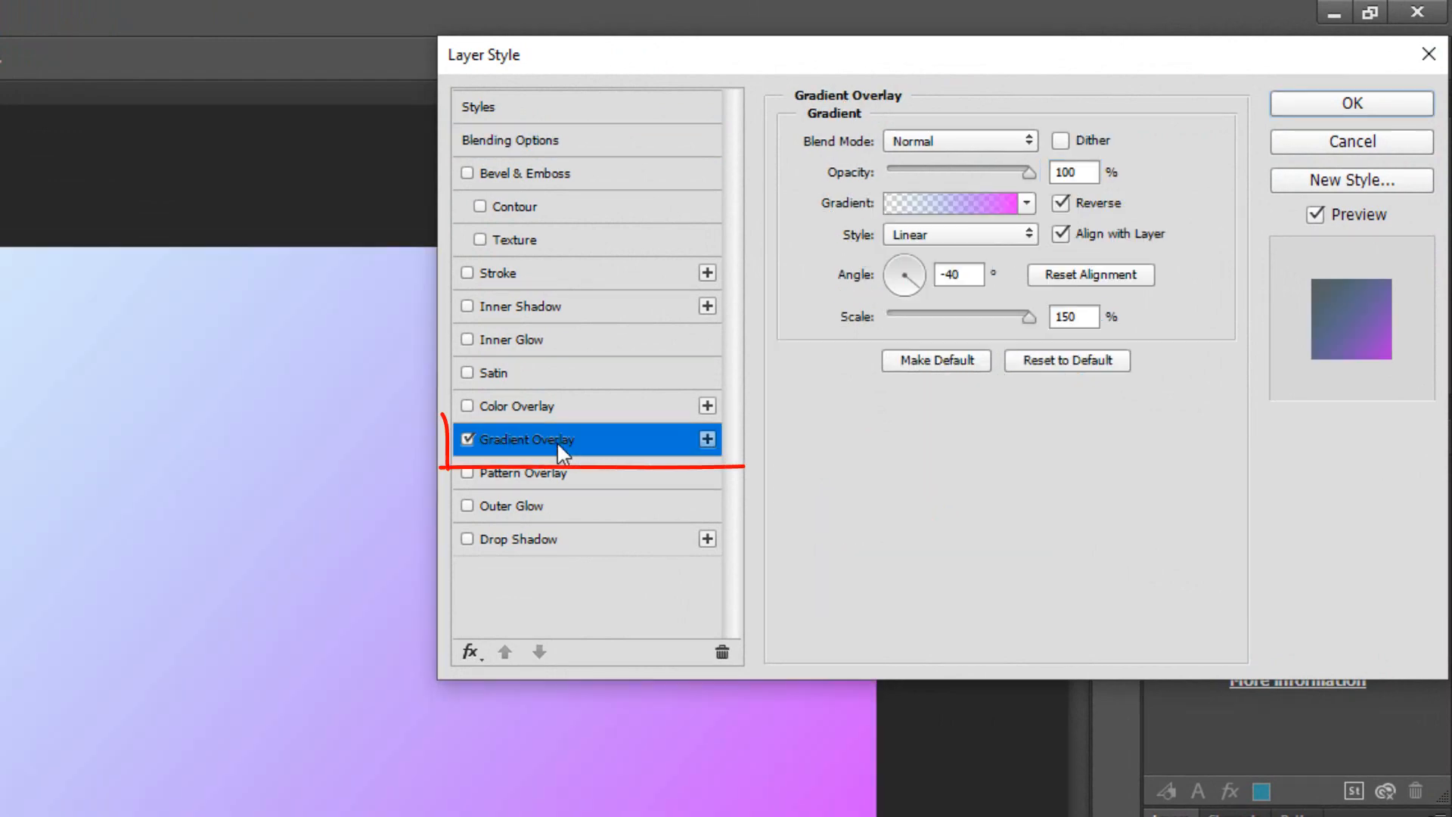
{"action": "left_click", "coordinate": [944, 212]}
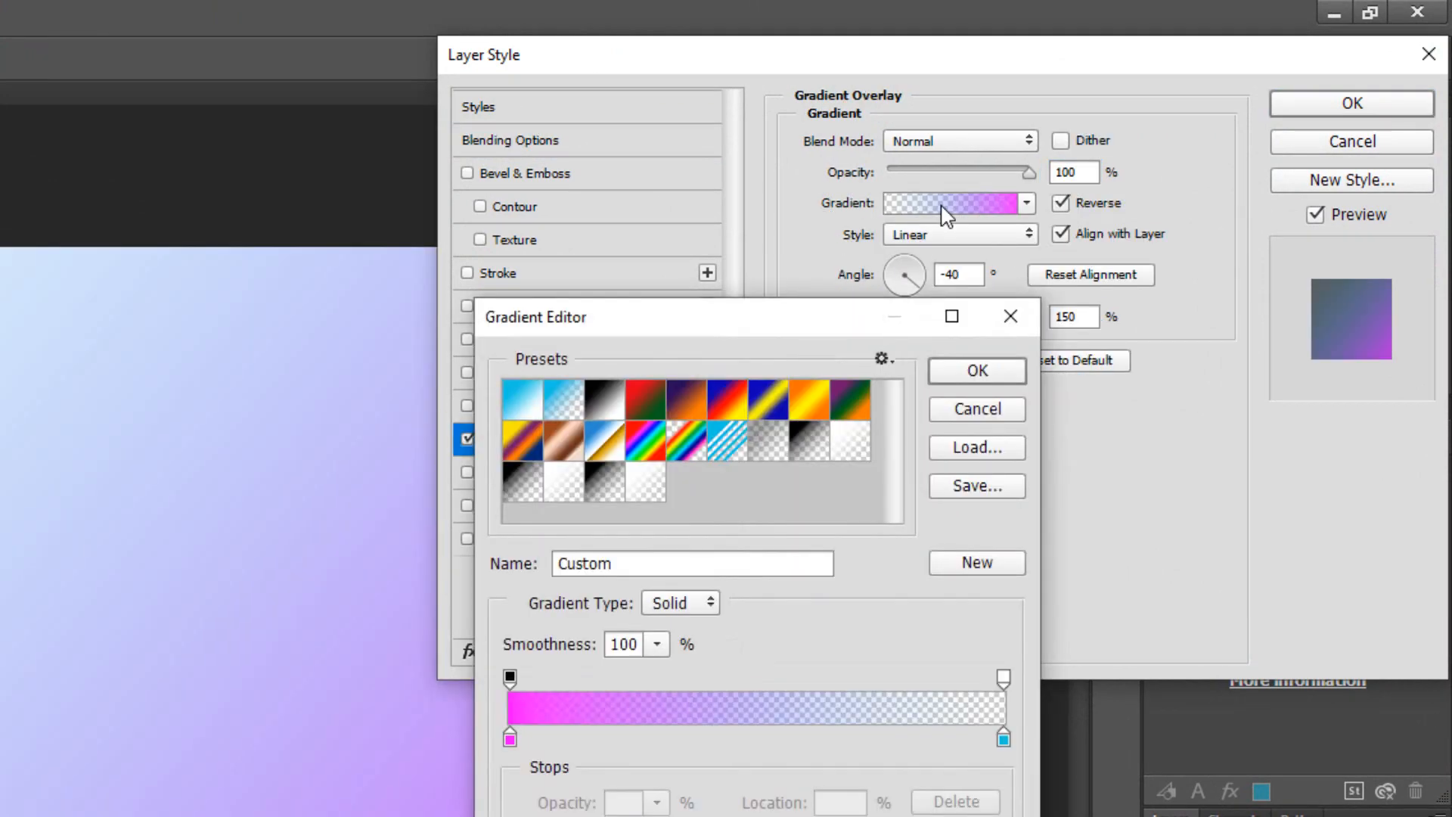
{"action": "left_click", "coordinate": [609, 416]}
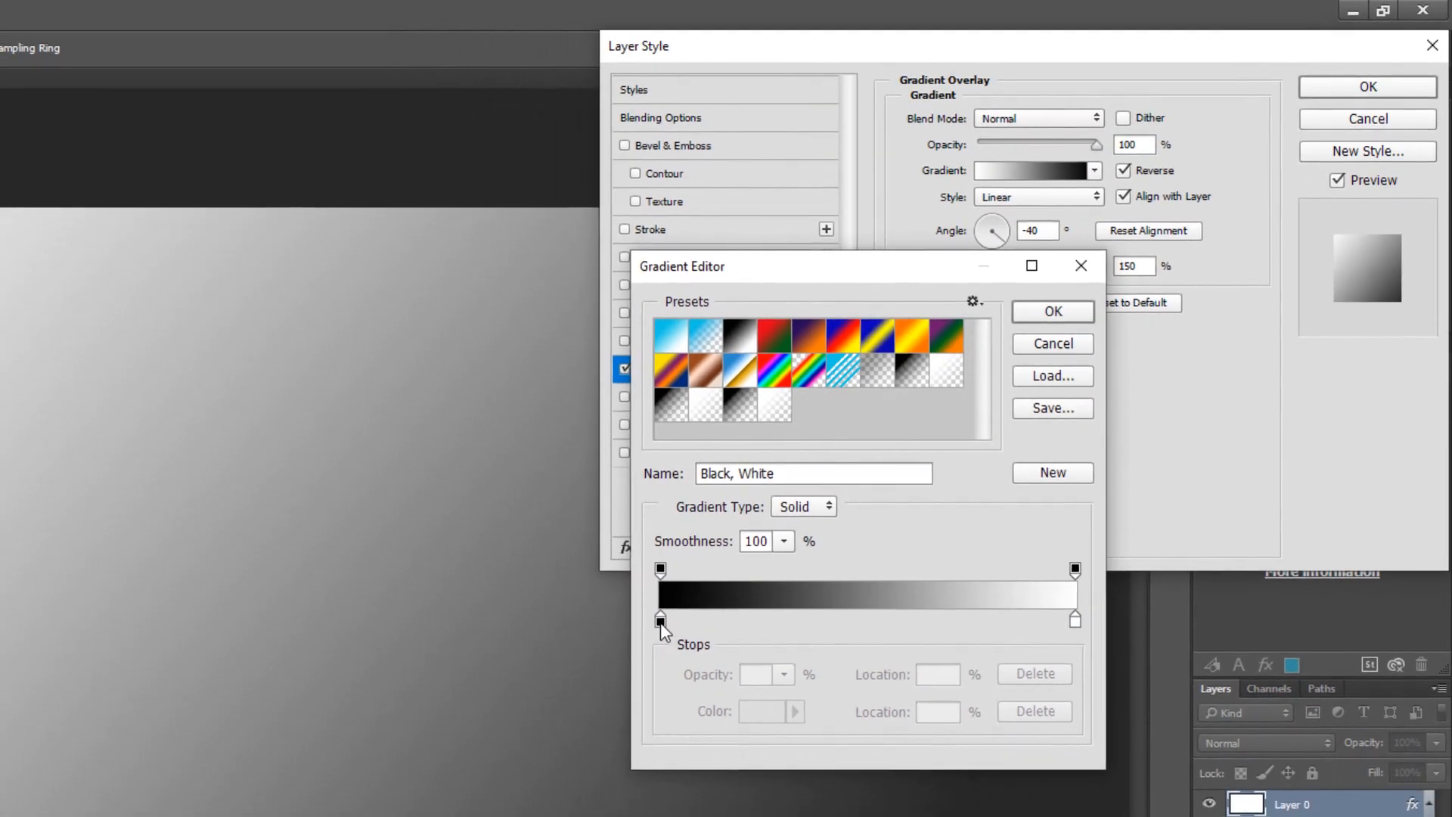
Recolor the gradient's black stop to light pink f7b6fd and accept the edited gradient
{"action": "left_click", "coordinate": [510, 738]}
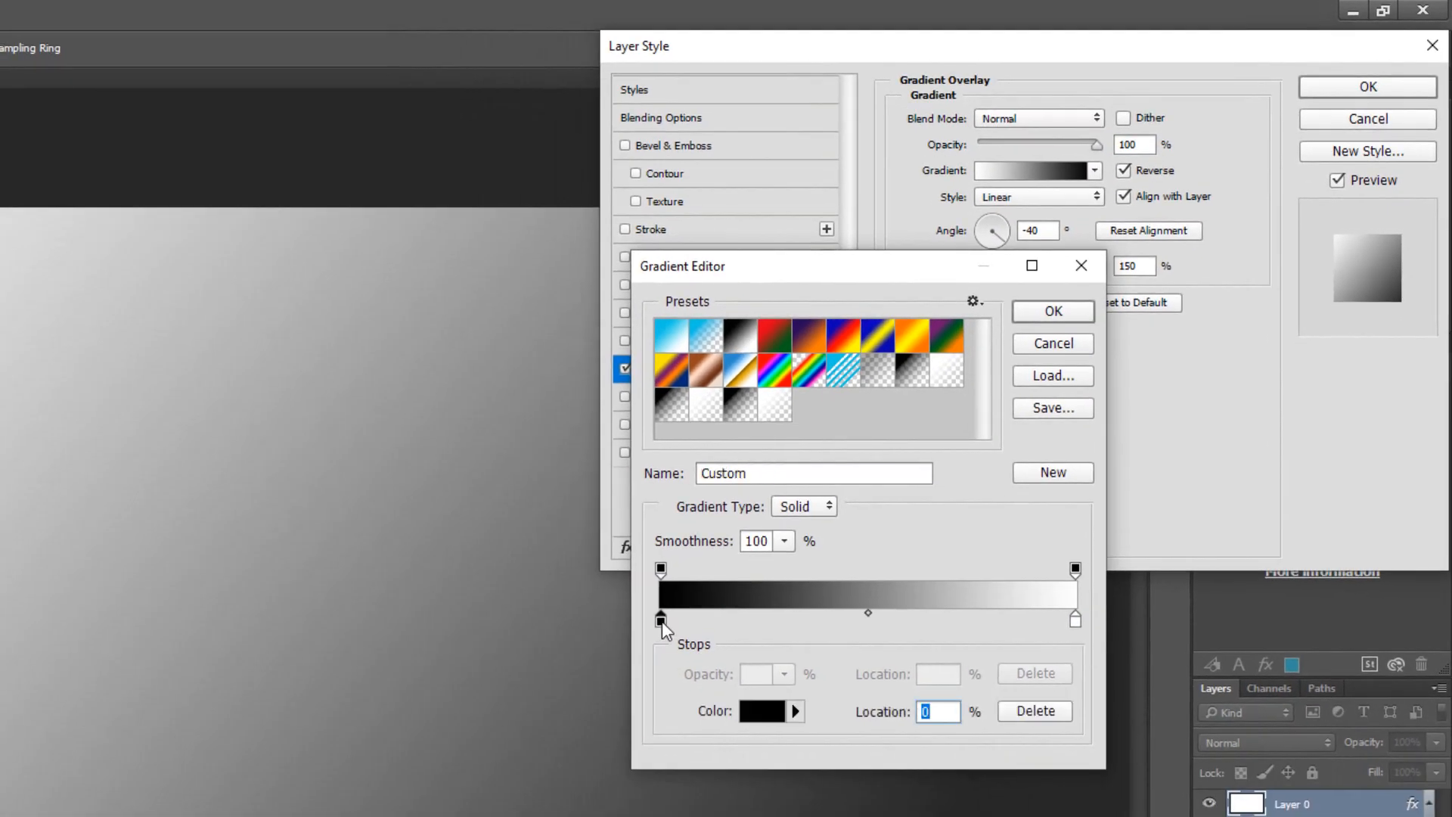
{"action": "left_click", "coordinate": [757, 719]}
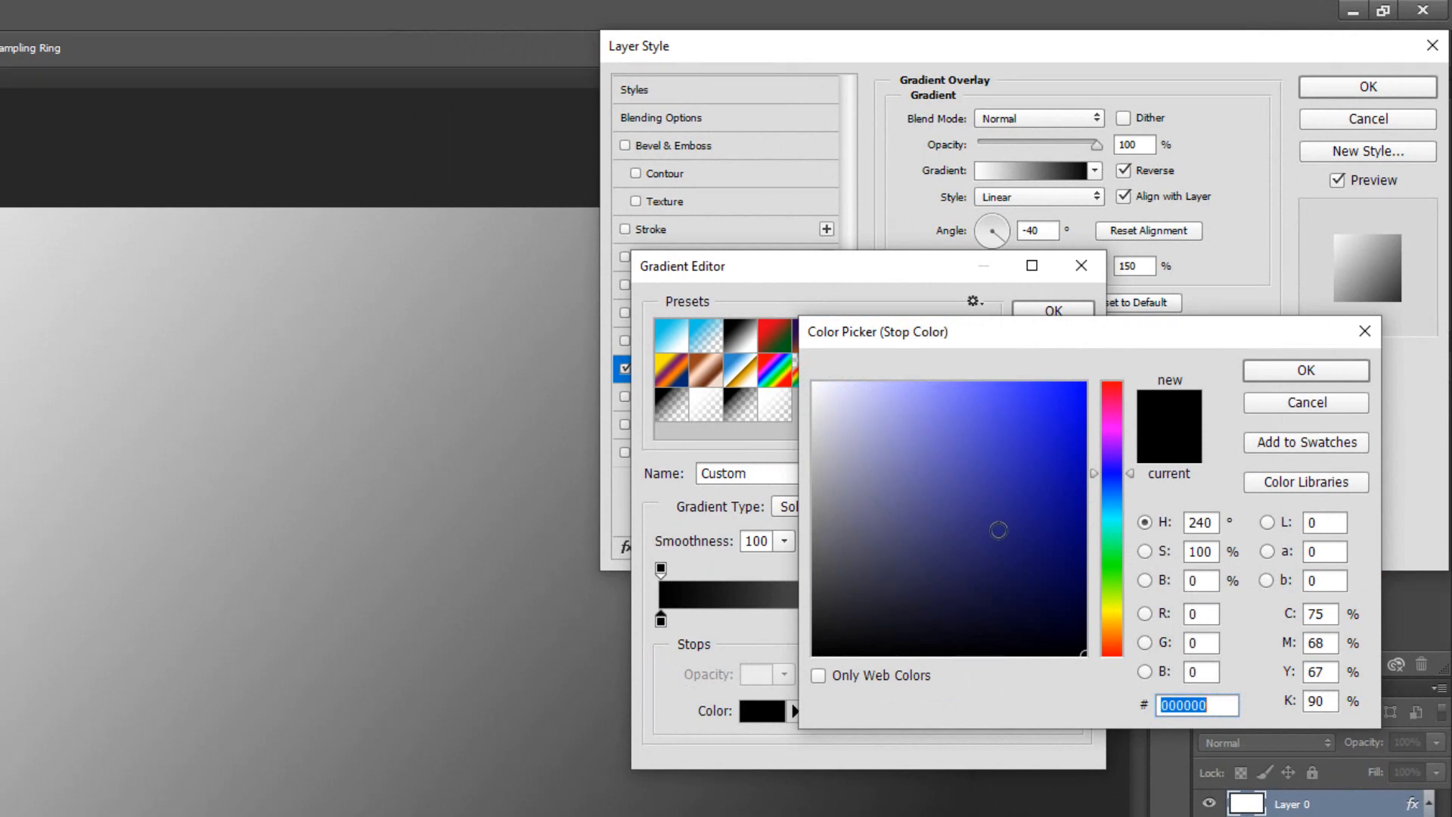
{"action": "left_click", "coordinate": [1114, 431]}
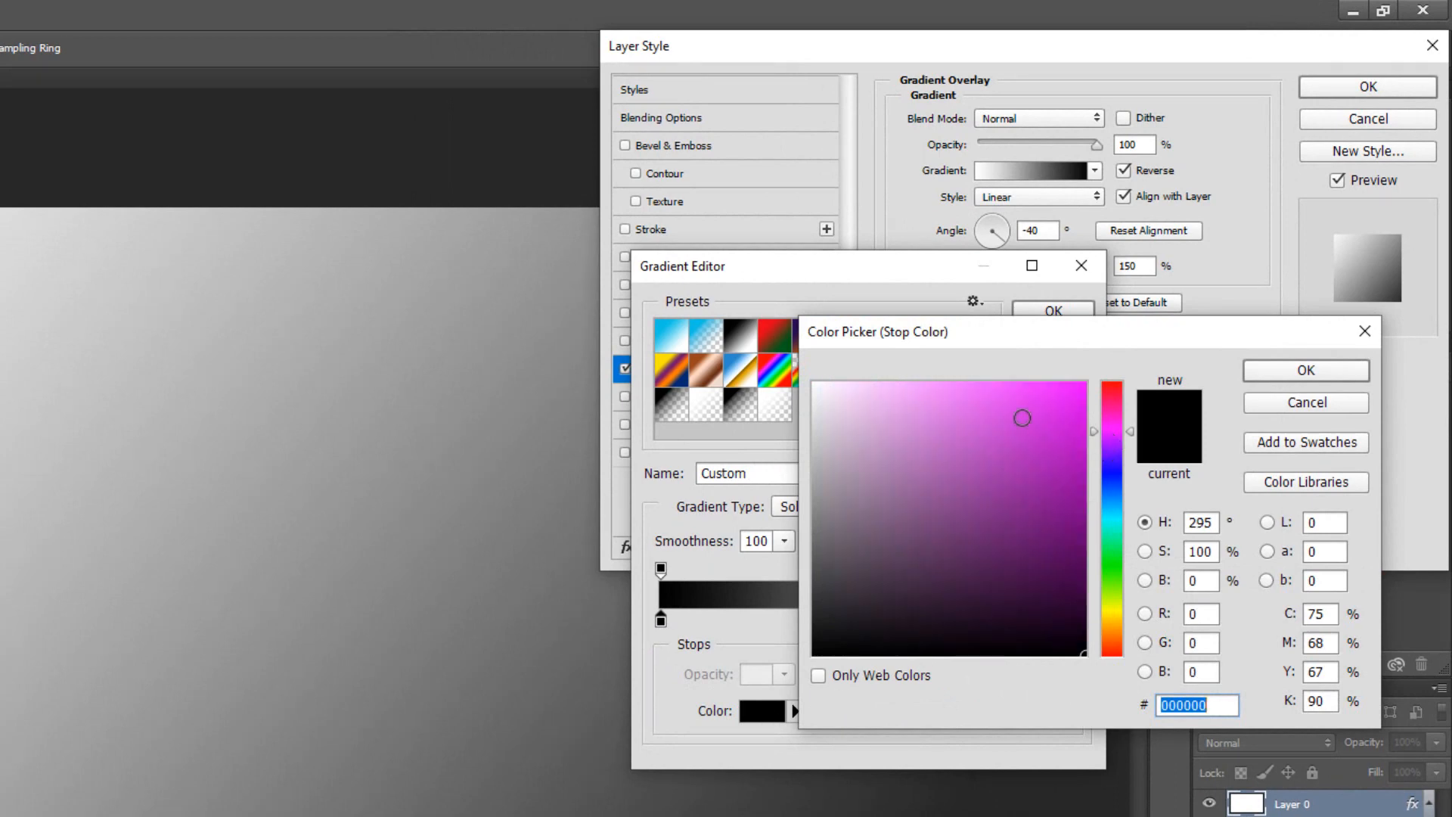
{"action": "left_click_drag", "start_coordinate": [954, 408], "coordinate": [880, 358]}
{"action": "left_click", "coordinate": [892, 379]}
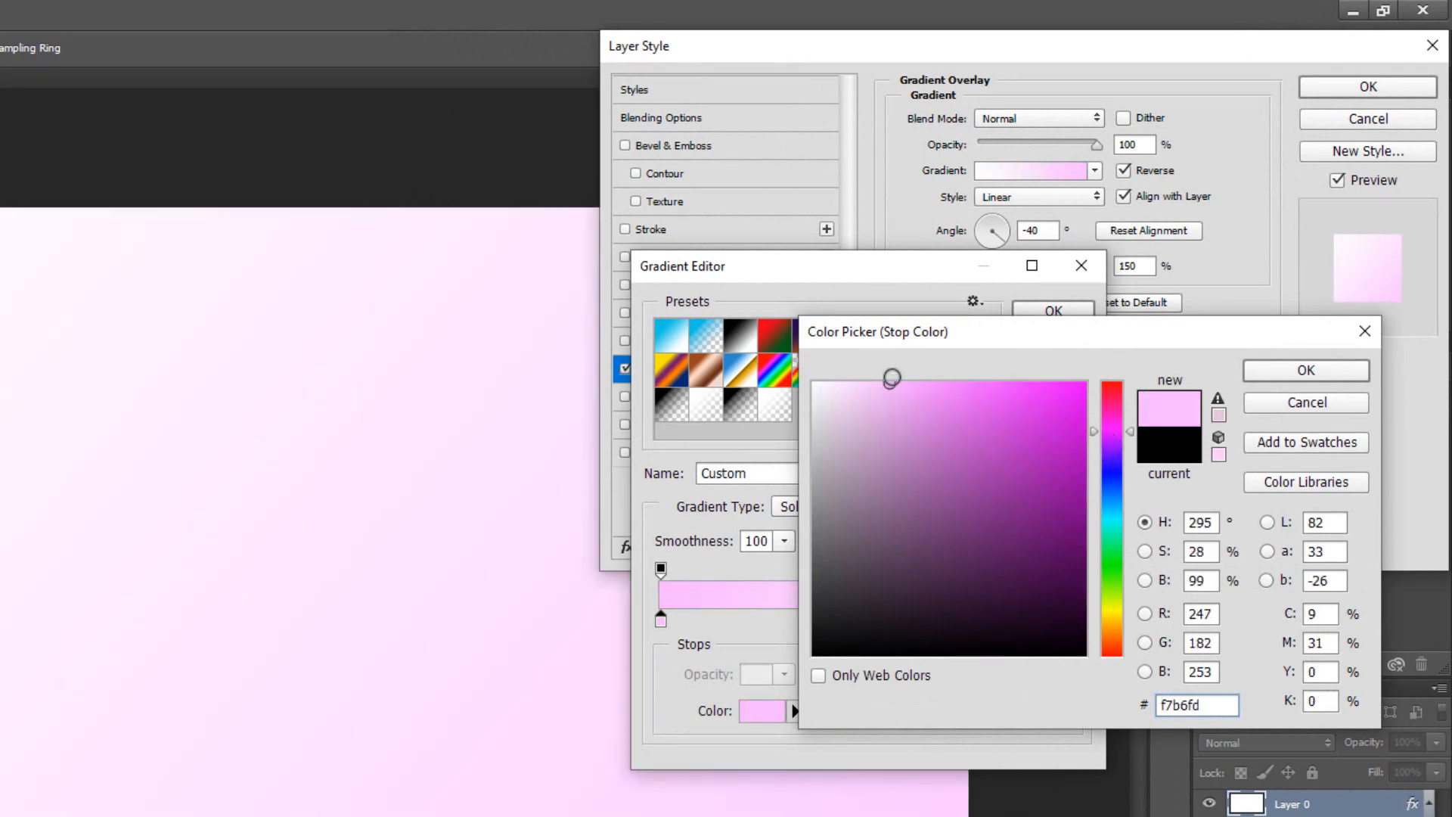
{"action": "left_click", "coordinate": [1278, 374]}
{"action": "left_click", "coordinate": [1059, 311]}
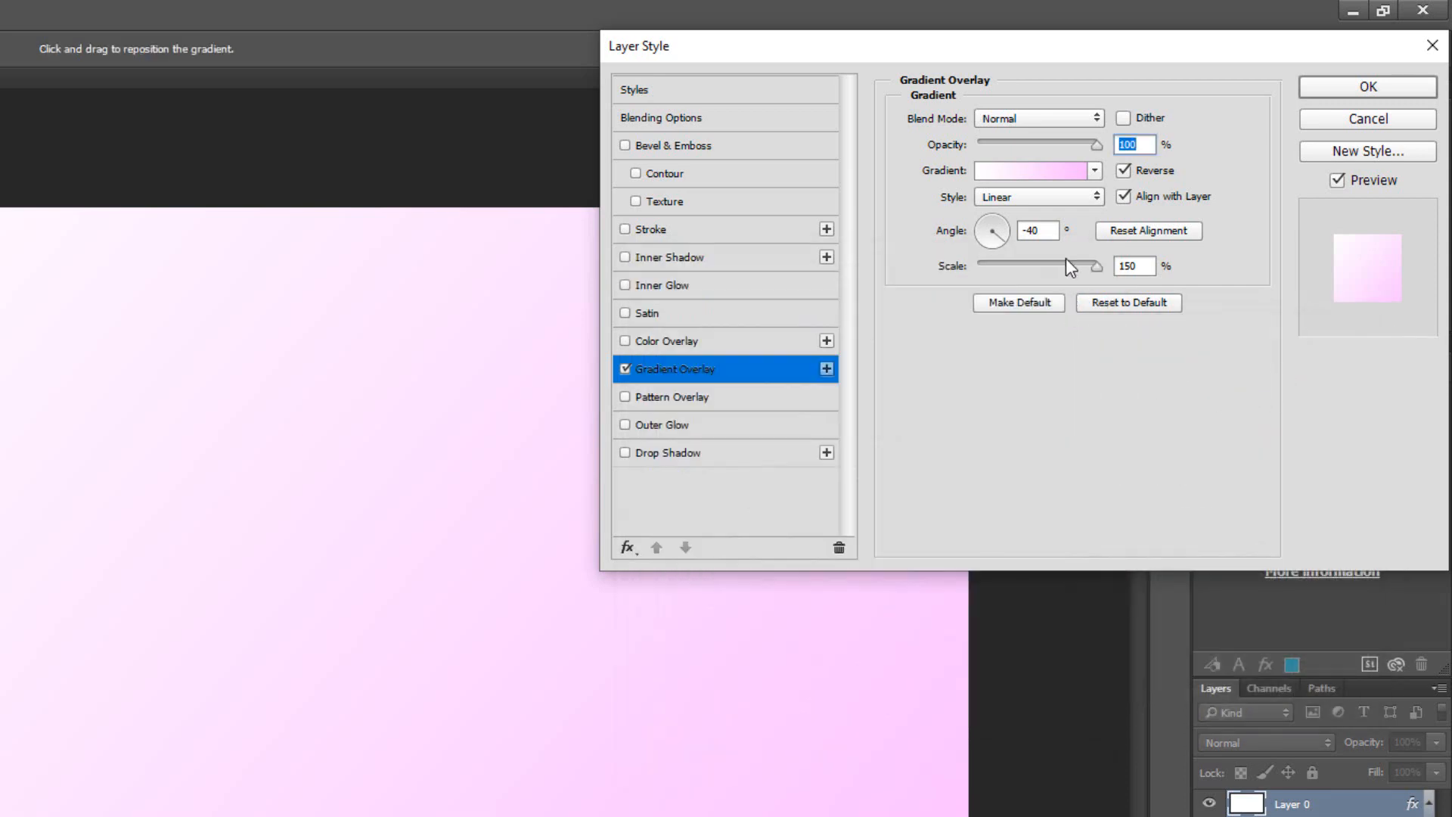
Set the gradient overlay's style to Radial with a 135° angle and apply the layer style
{"action": "left_click", "coordinate": [1073, 198]}
{"action": "left_click", "coordinate": [1069, 229]}
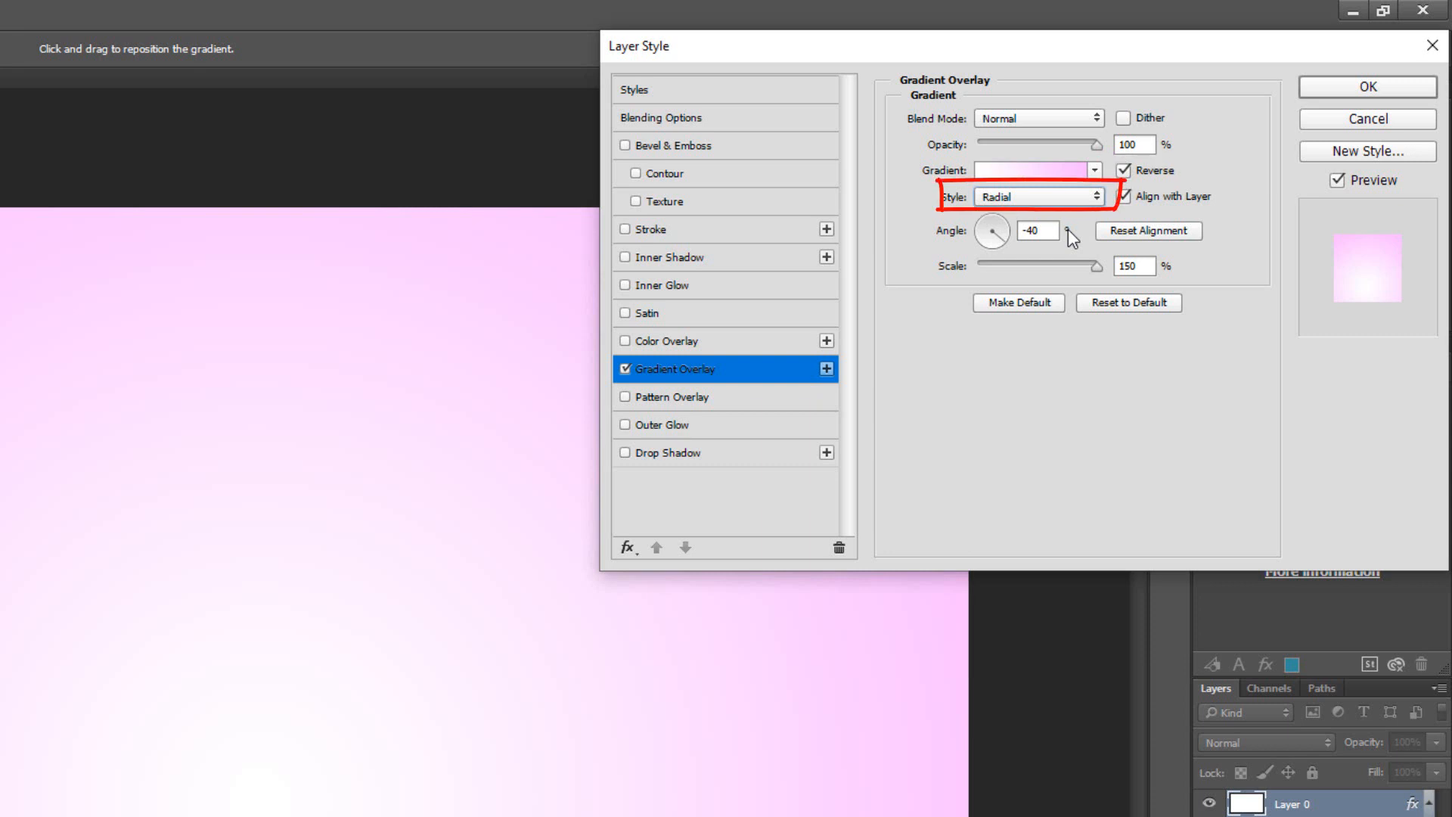
{"action": "left_click_drag", "start_coordinate": [1049, 233], "coordinate": [989, 235]}
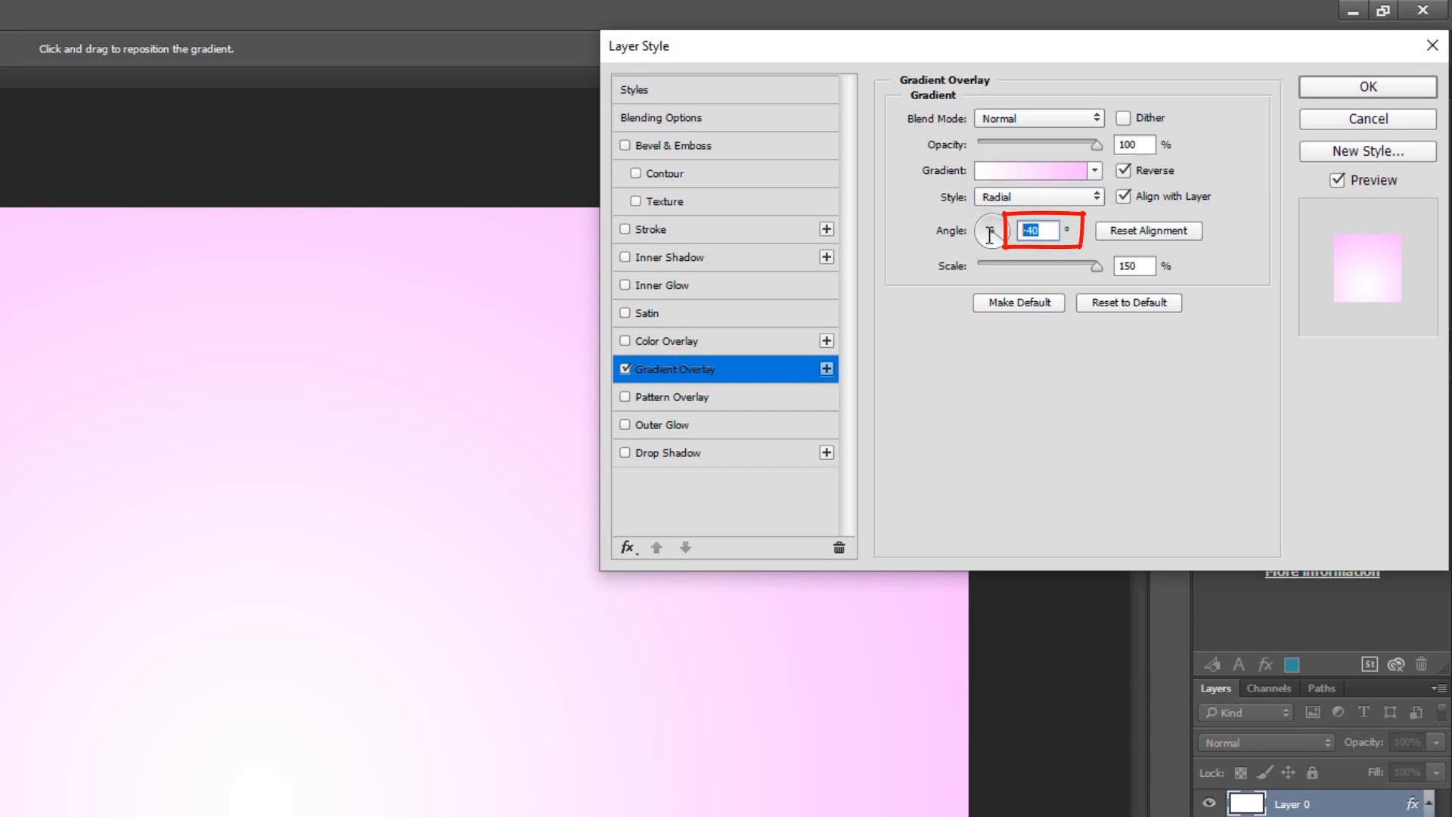
{"action": "type", "text": "135"}
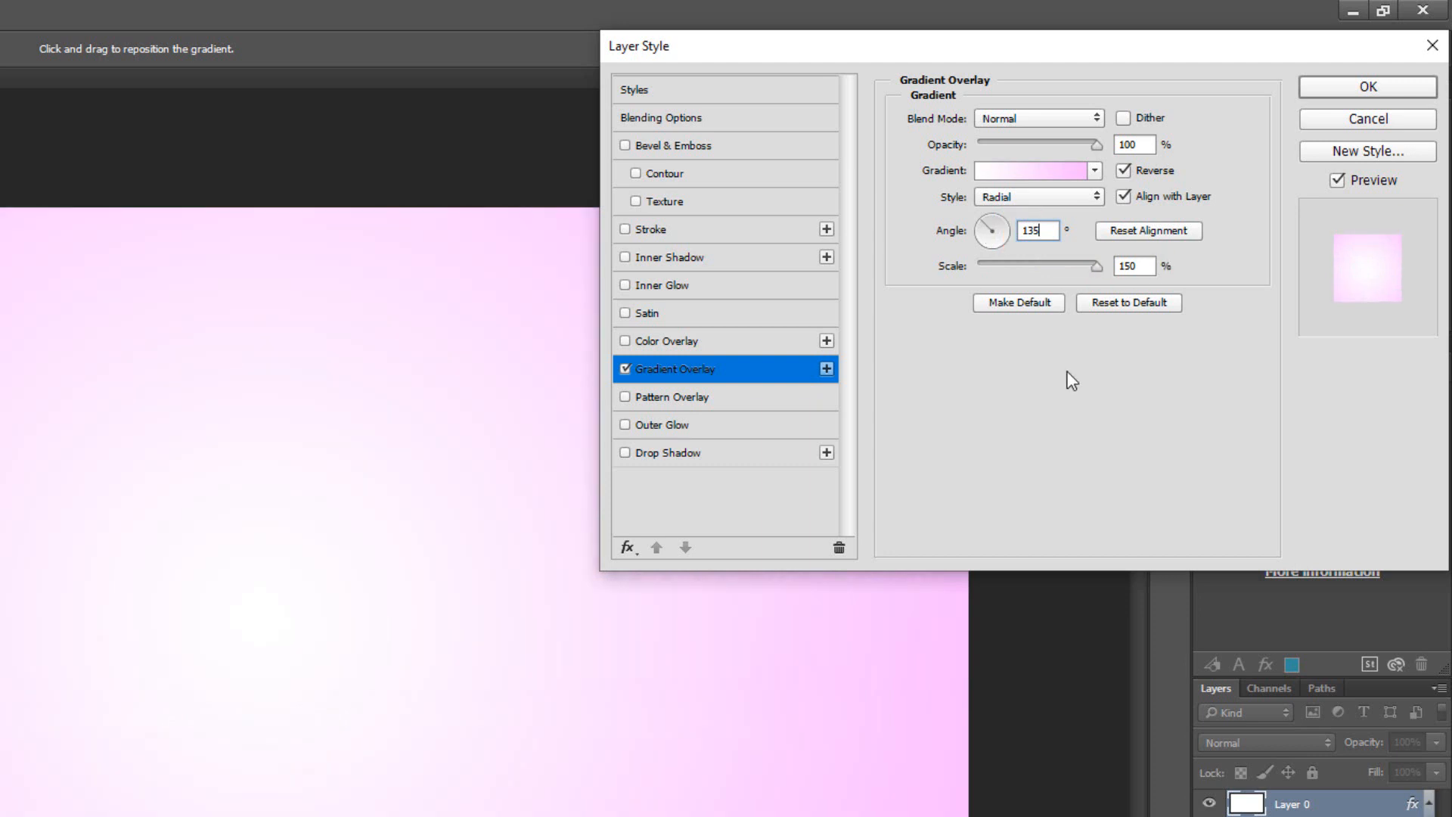
{"action": "left_click", "coordinate": [1377, 85]}
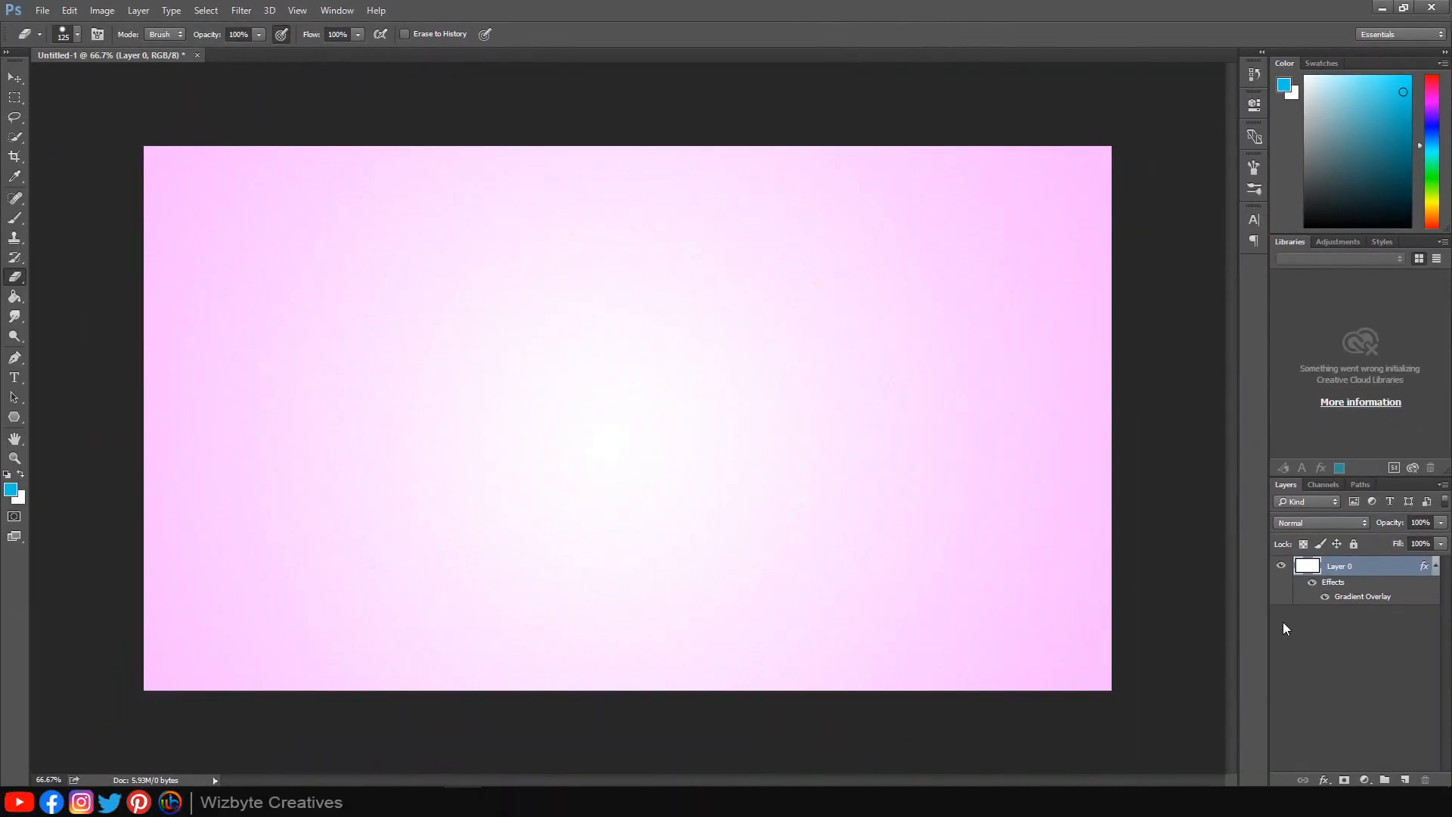
Open the photo wqerwwqer.jpg as a separate document
{"action": "key", "text": "ctrl+o"}
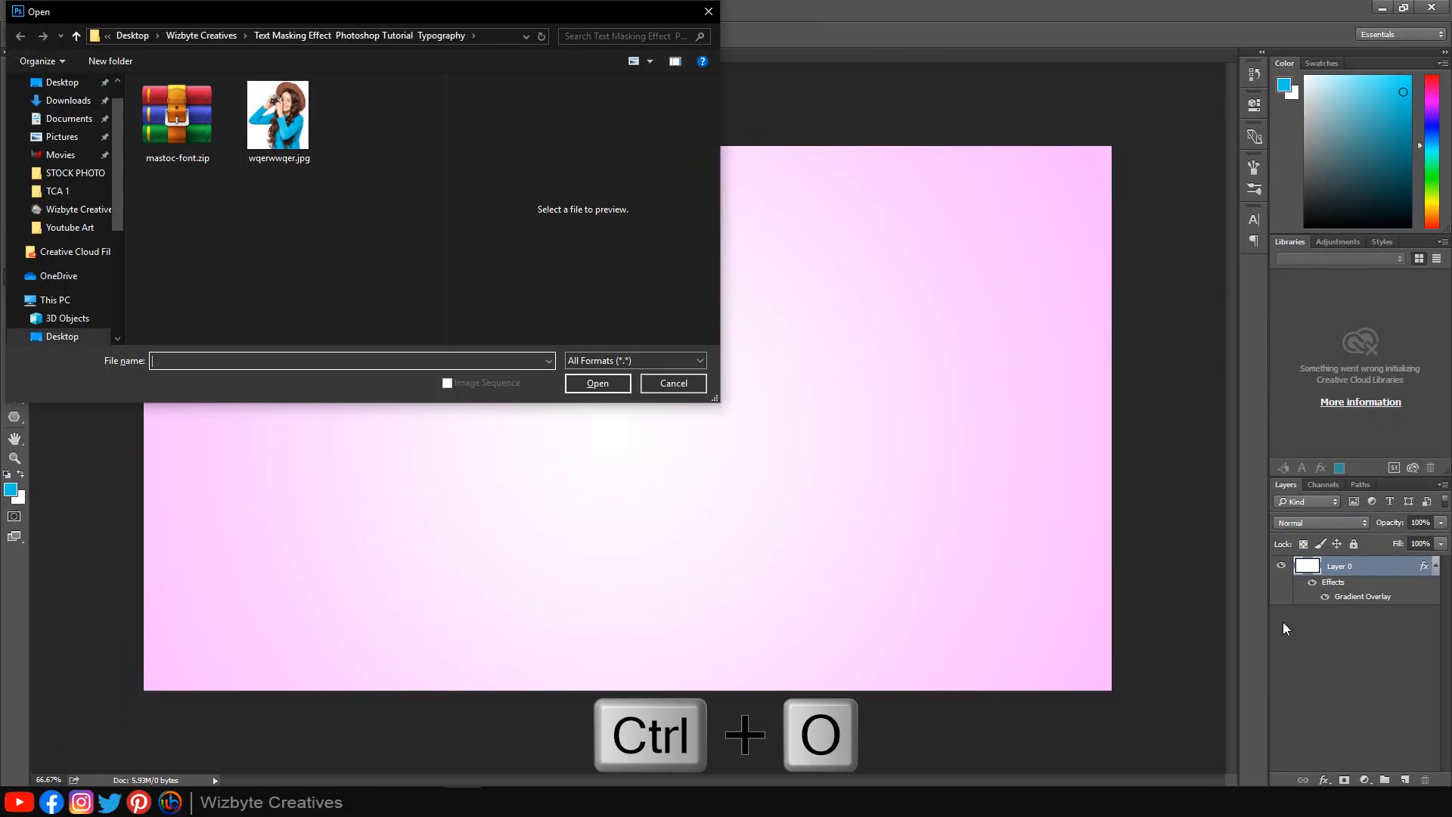
{"action": "left_click", "coordinate": [306, 140]}
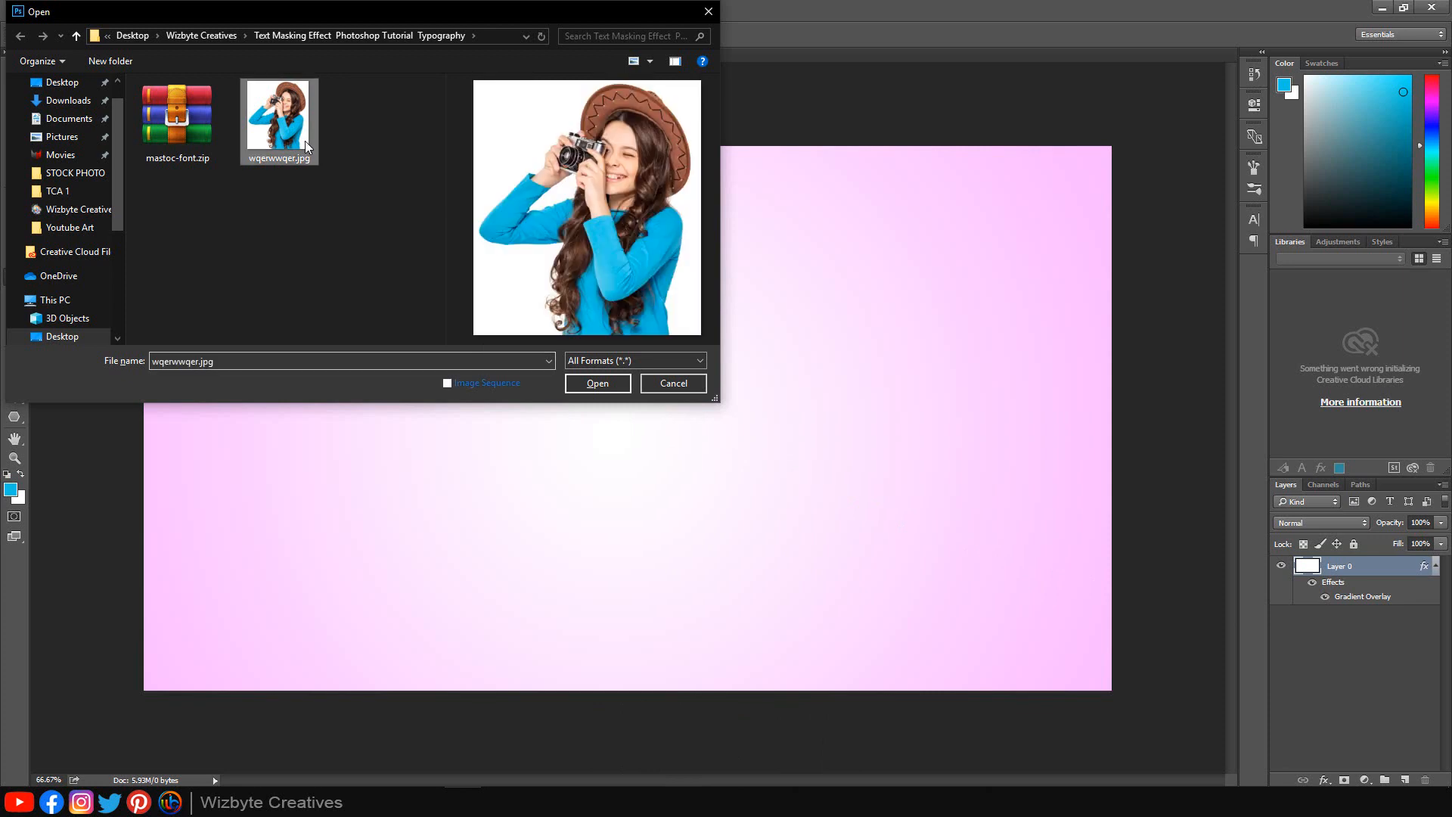
{"action": "left_click", "coordinate": [605, 387]}
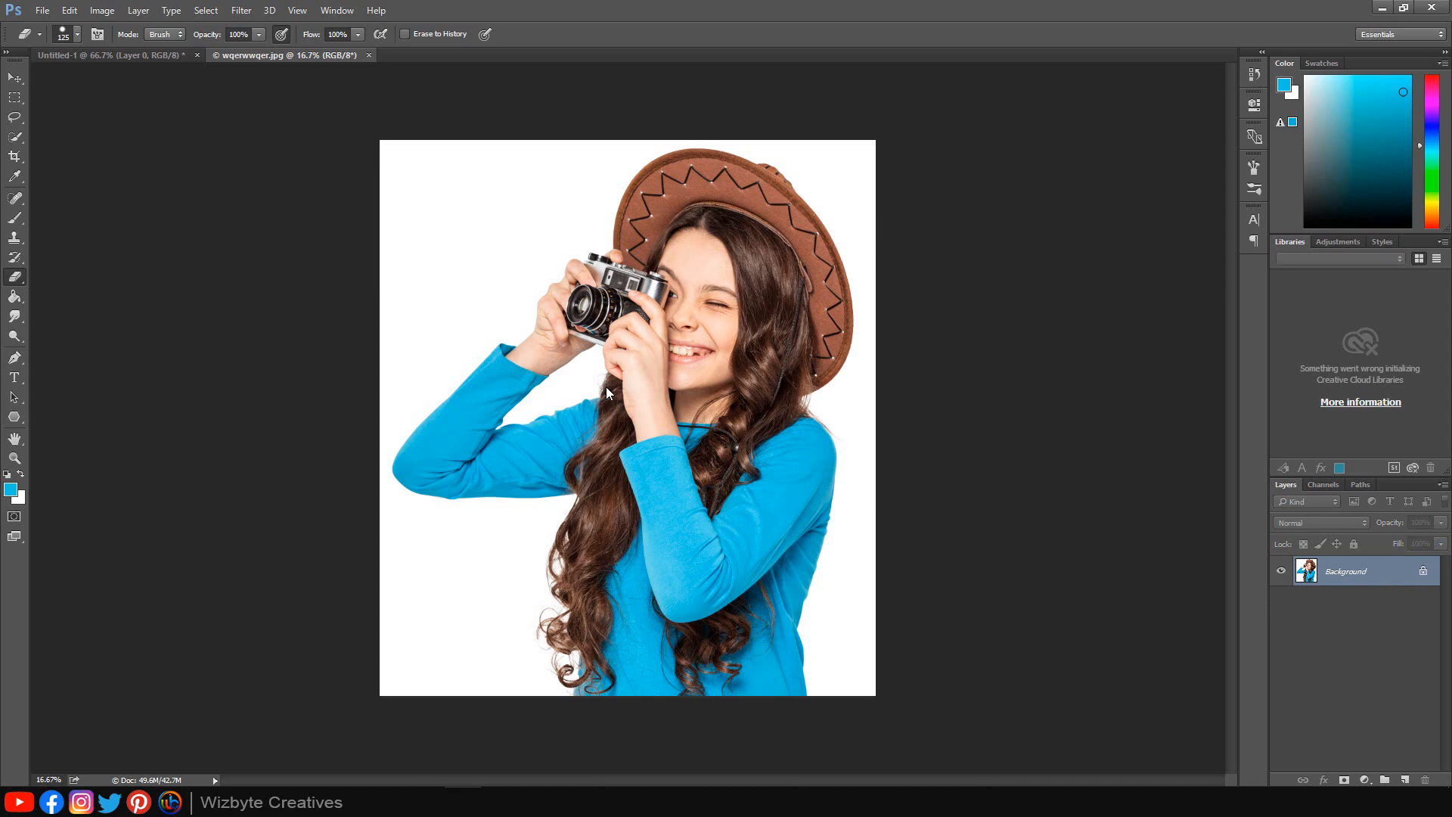
Select the whole girl, including hat, hair and camera, with the Quick Selection tool using a 150 px brush
{"action": "left_click", "coordinate": [10, 138]}
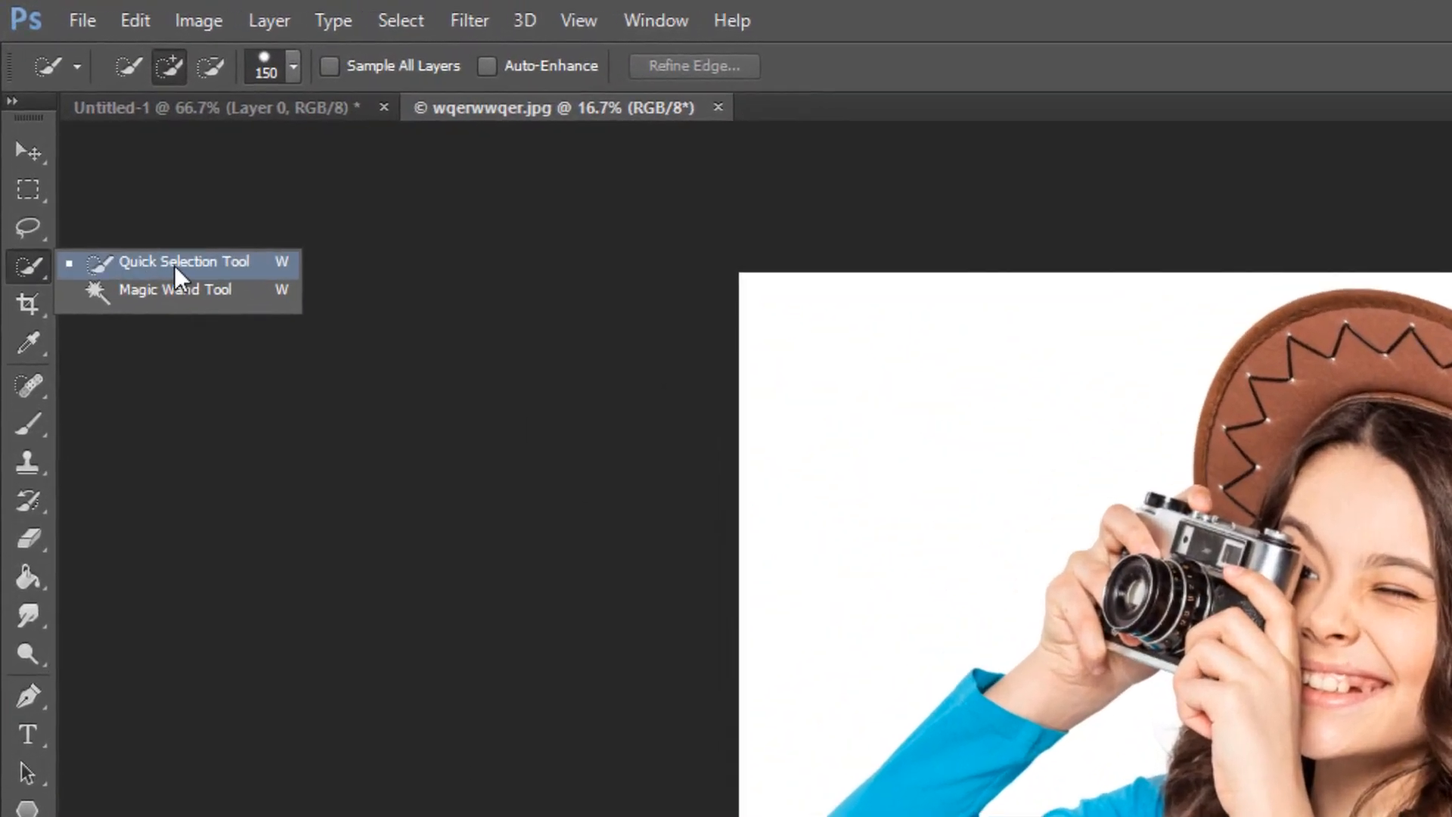
{"action": "left_click", "coordinate": [175, 265]}
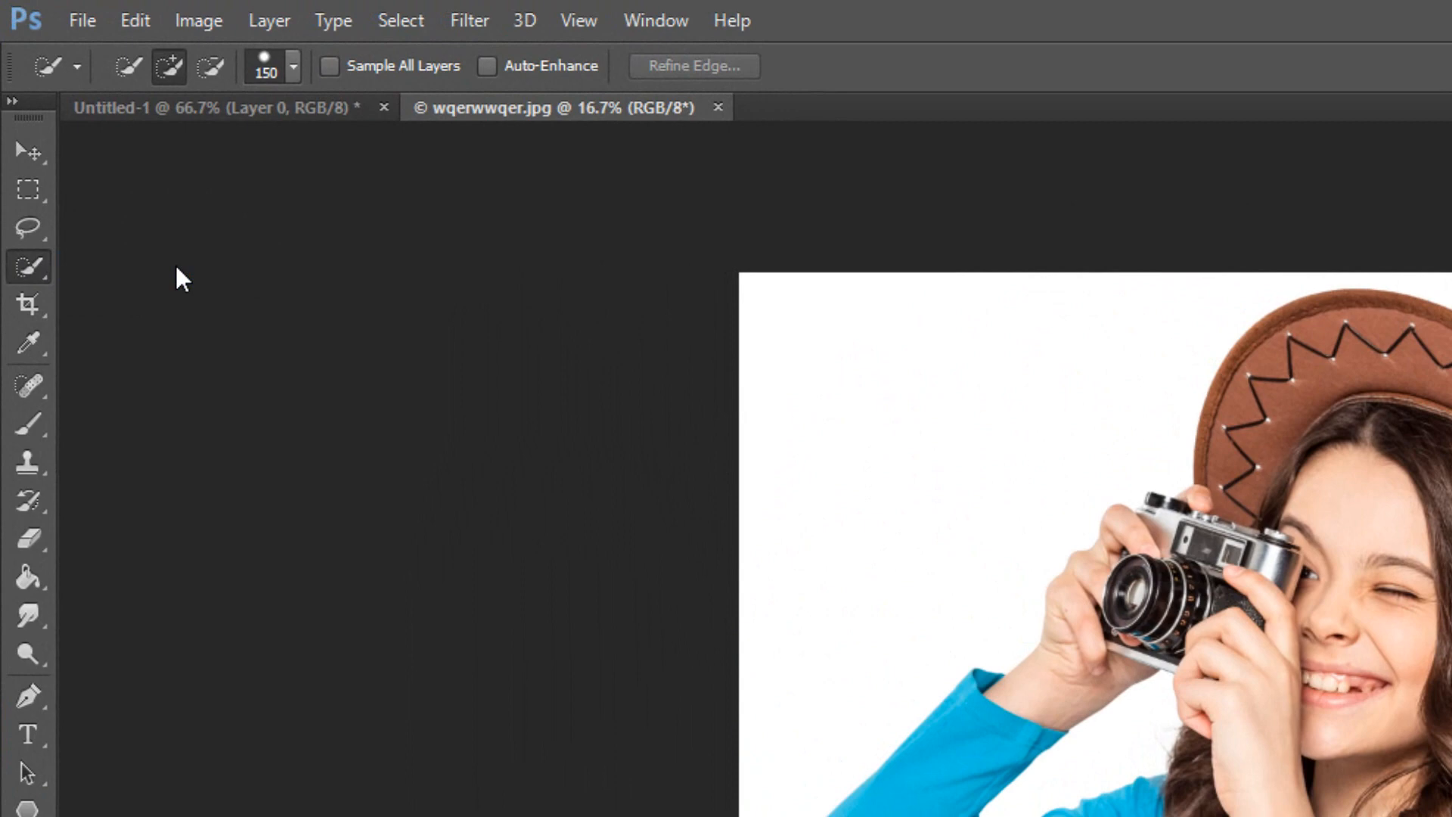
{"action": "left_click", "coordinate": [294, 68]}
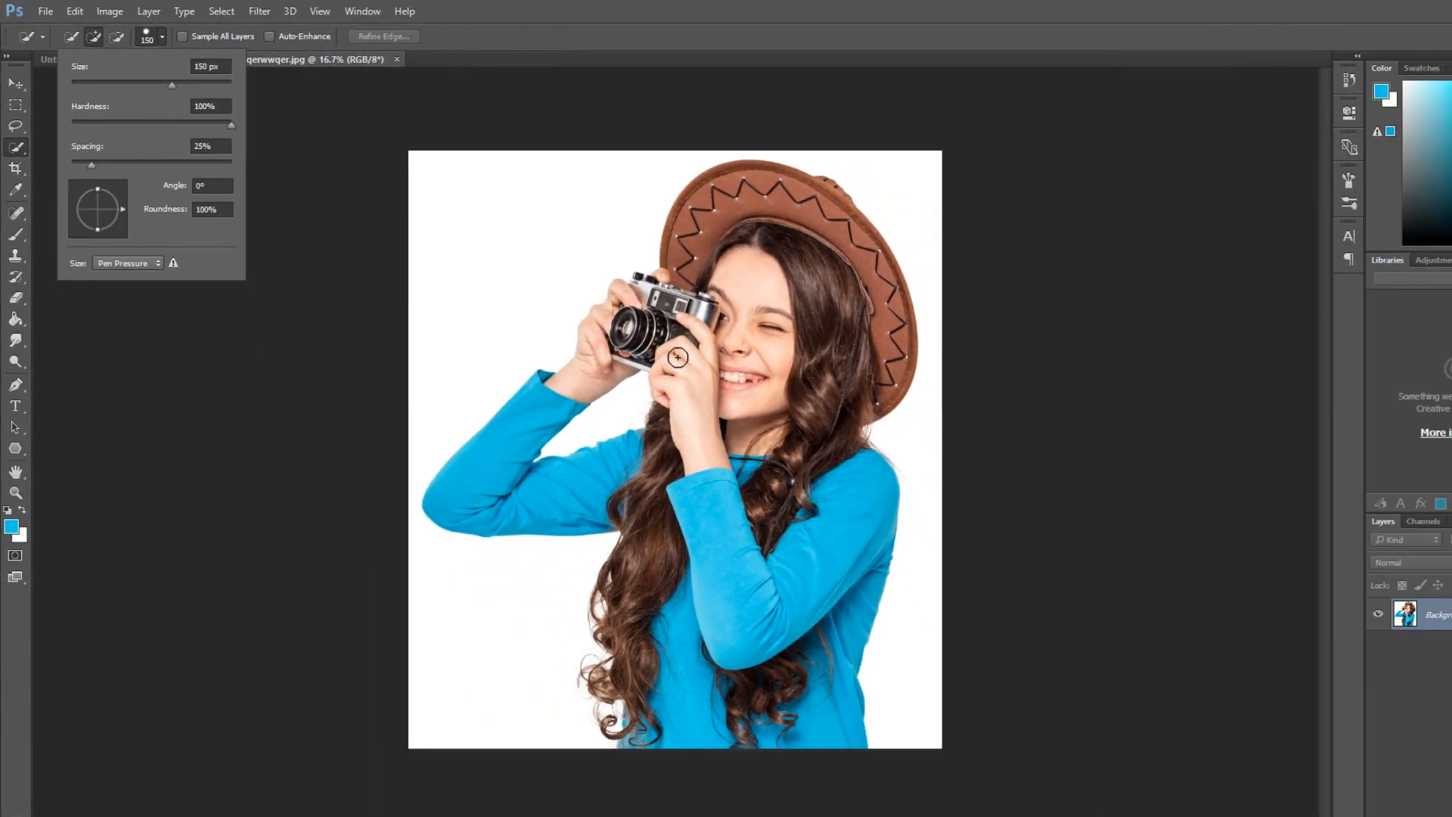
{"action": "left_click", "coordinate": [1121, 591]}
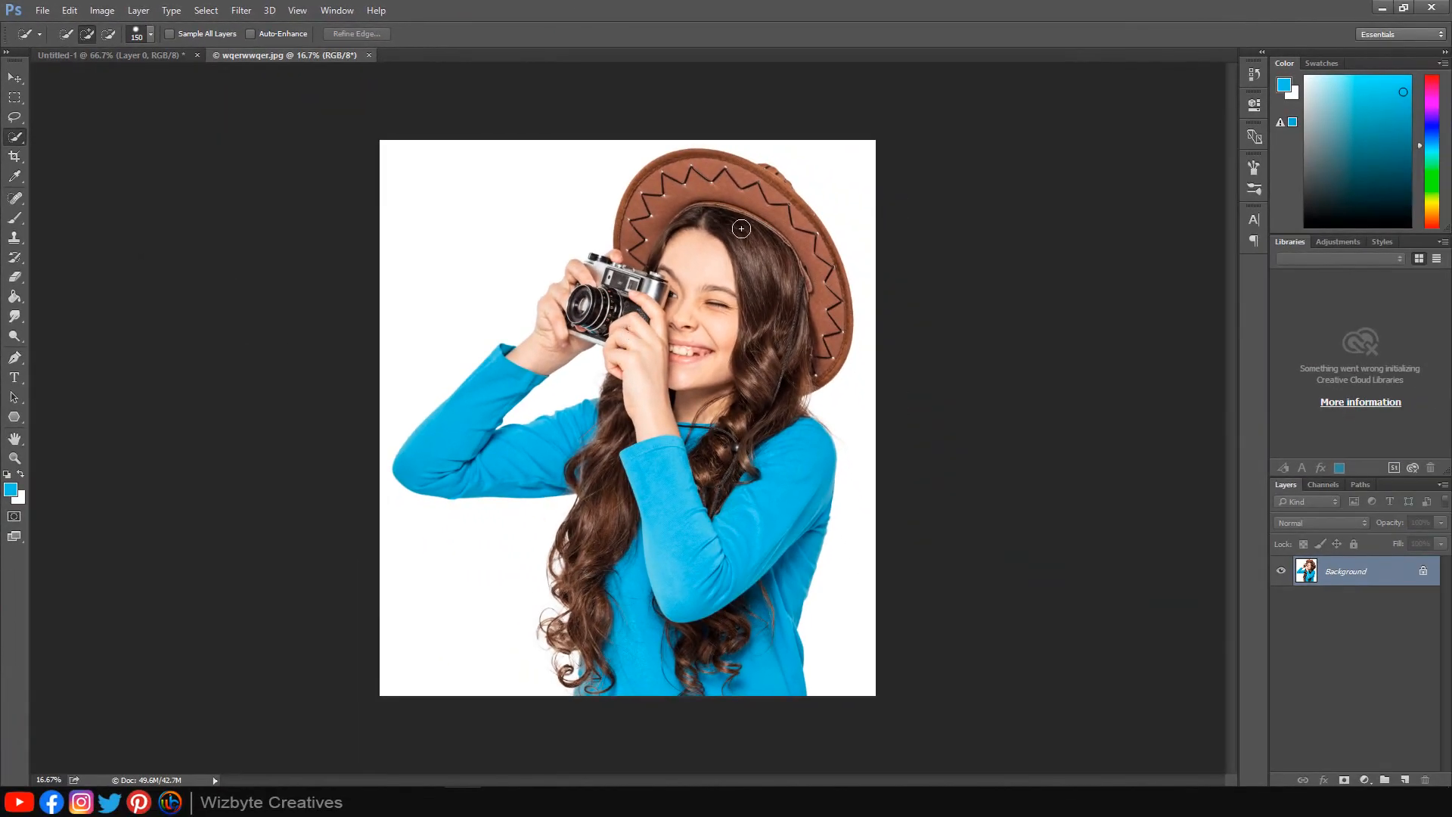
{"action": "mouse_move", "coordinate": [744, 183]}
{"action": "left_mouse_down"}
{"action": "mouse_move", "coordinate": [790, 222]}
{"action": "mouse_move", "coordinate": [822, 297]}
{"action": "mouse_move", "coordinate": [797, 371]}
{"action": "mouse_move", "coordinate": [738, 201]}
{"action": "mouse_move", "coordinate": [662, 192]}
{"action": "mouse_move", "coordinate": [578, 317]}
{"action": "mouse_move", "coordinate": [634, 261]}
{"action": "mouse_move", "coordinate": [578, 287]}
{"action": "mouse_move", "coordinate": [618, 257]}
{"action": "mouse_move", "coordinate": [594, 259]}
{"action": "mouse_move", "coordinate": [605, 301]}
{"action": "mouse_move", "coordinate": [596, 289]}
{"action": "mouse_move", "coordinate": [550, 311]}
{"action": "mouse_move", "coordinate": [528, 361]}
{"action": "mouse_move", "coordinate": [447, 452]}
{"action": "mouse_move", "coordinate": [567, 464]}
{"action": "mouse_move", "coordinate": [673, 382]}
{"action": "mouse_move", "coordinate": [720, 528]}
{"action": "mouse_move", "coordinate": [731, 651]}
{"action": "mouse_move", "coordinate": [607, 683]}
{"action": "mouse_move", "coordinate": [586, 587]}
{"action": "left_mouse_up"}
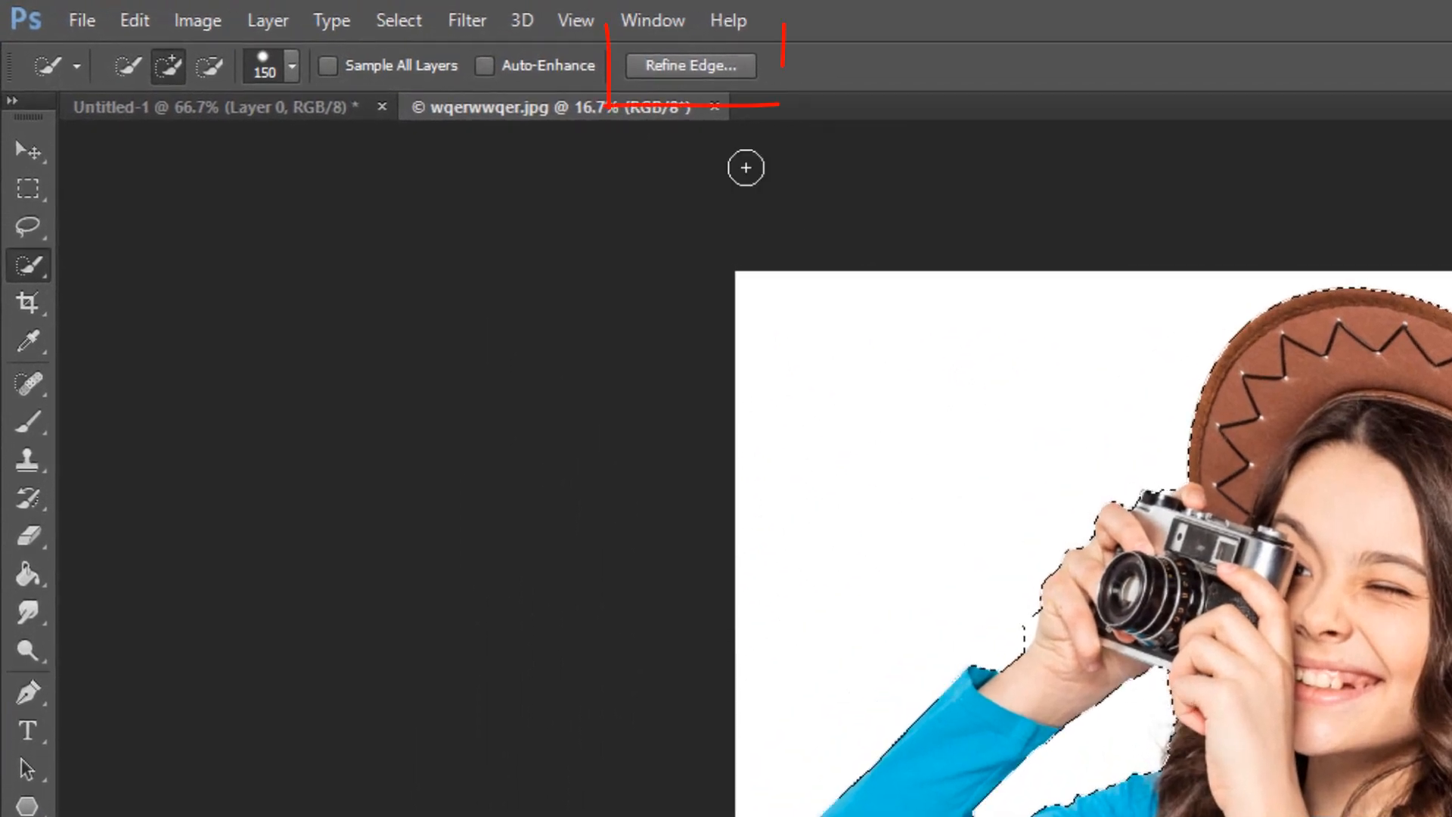
Start Refine Edge on the selection, enable Smart Radius and set the radius to 1.4 px
{"action": "left_click", "coordinate": [688, 65]}
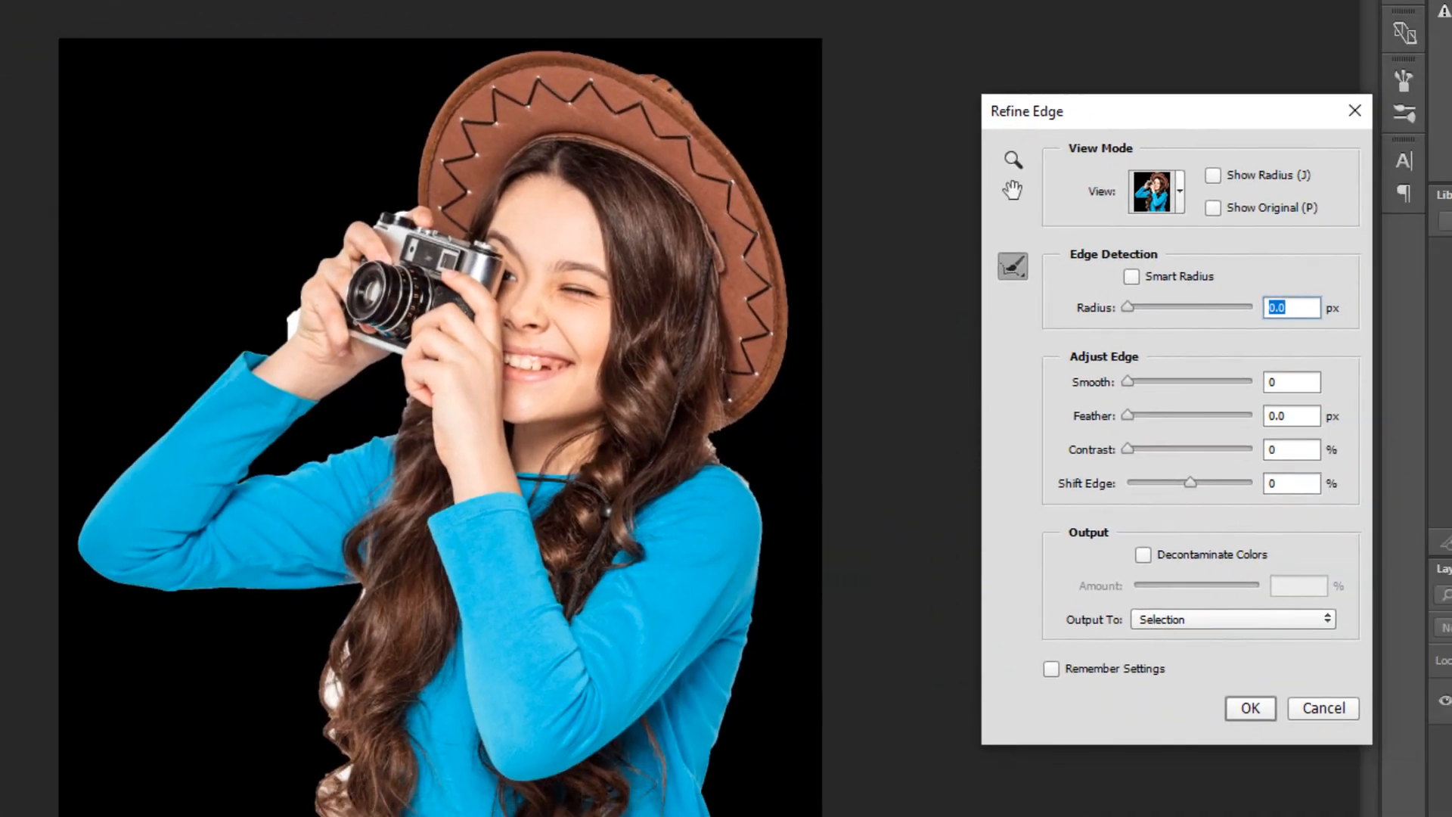
{"action": "left_click", "coordinate": [1138, 279]}
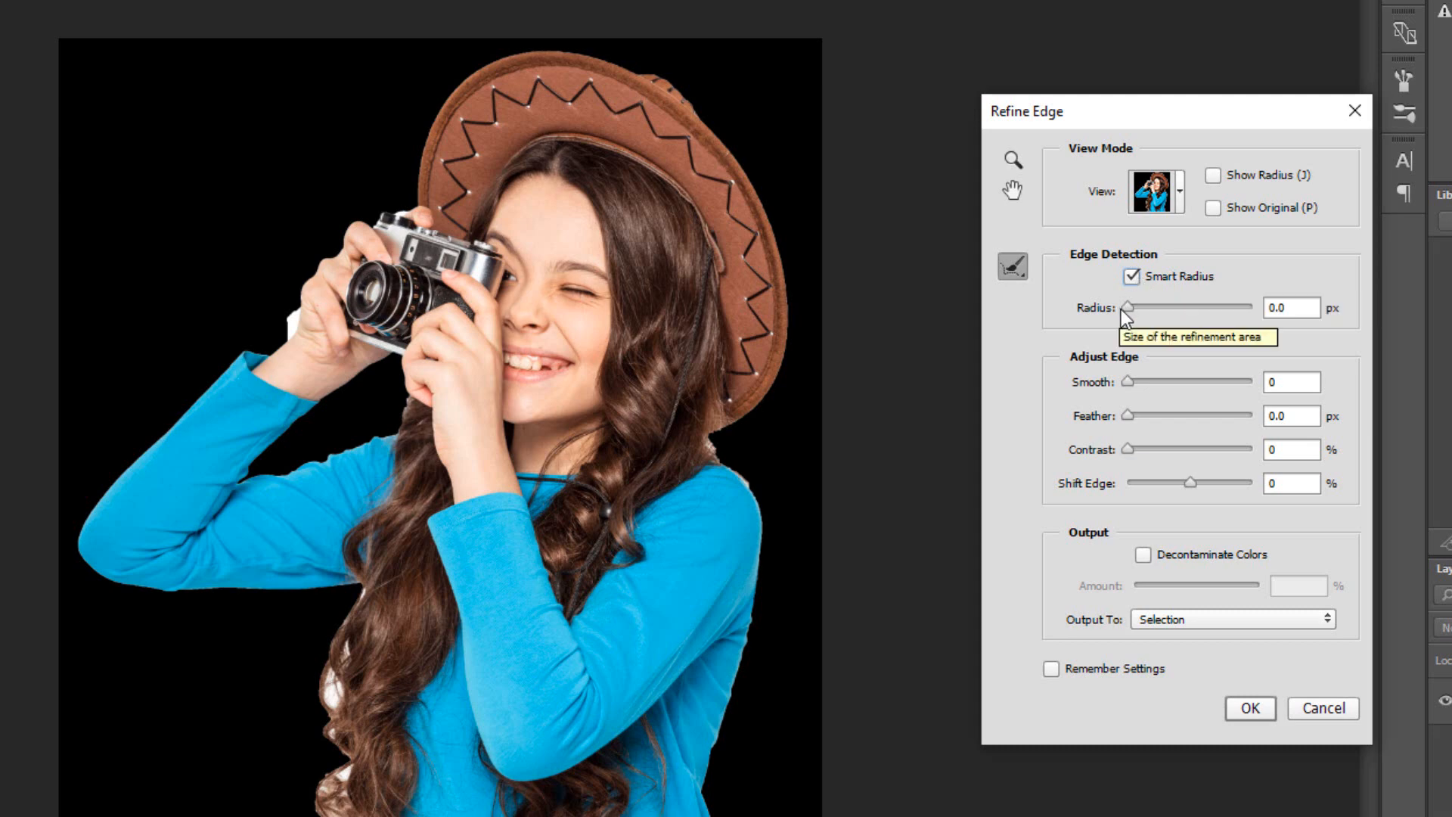
{"action": "left_click_drag", "start_coordinate": [1127, 309], "coordinate": [1137, 308]}
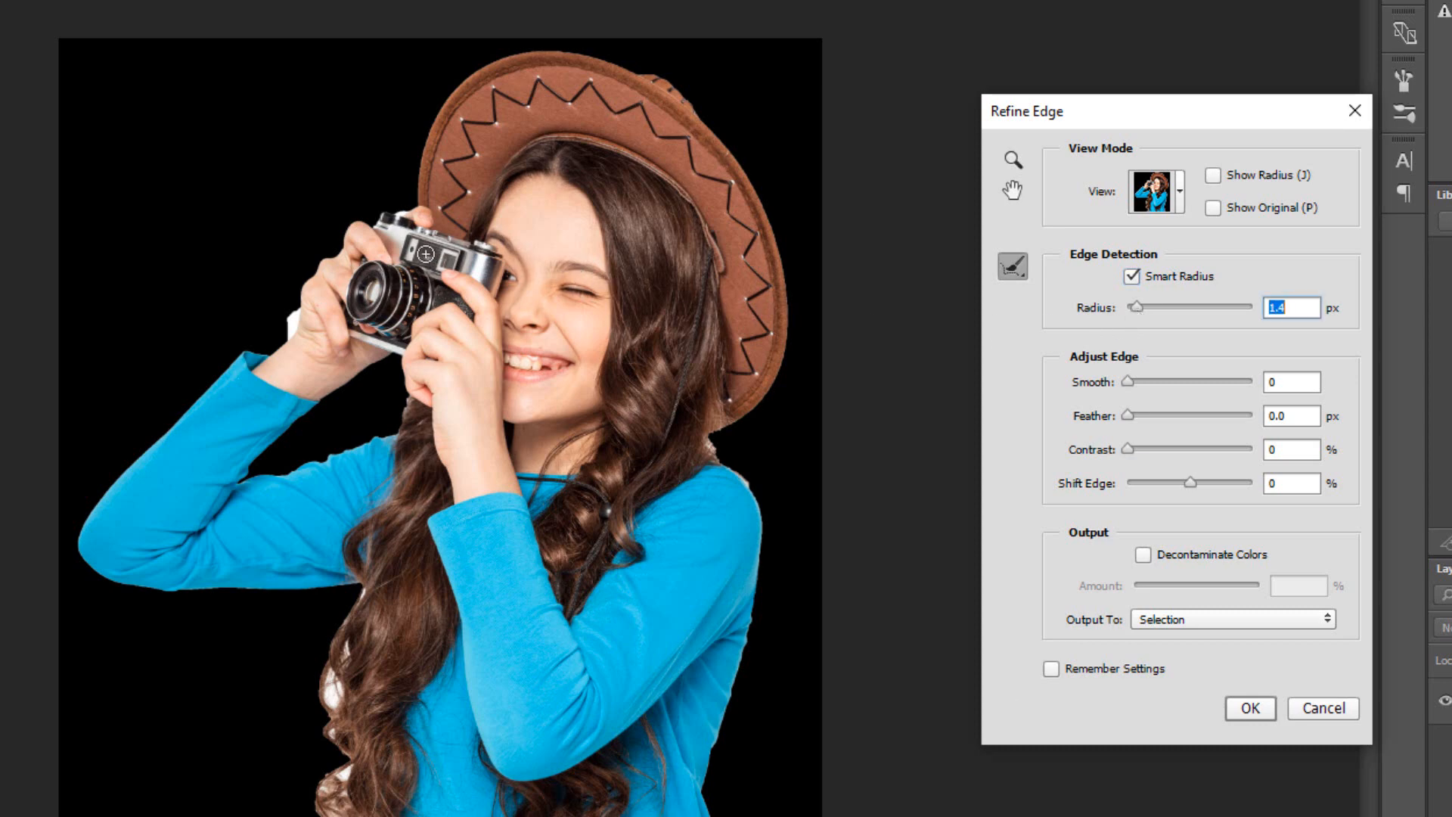
Brush over the selection edges around the camera, hand and lower hair curls to refine away the white background remnants
{"action": "key", "text": "bracketleft"}
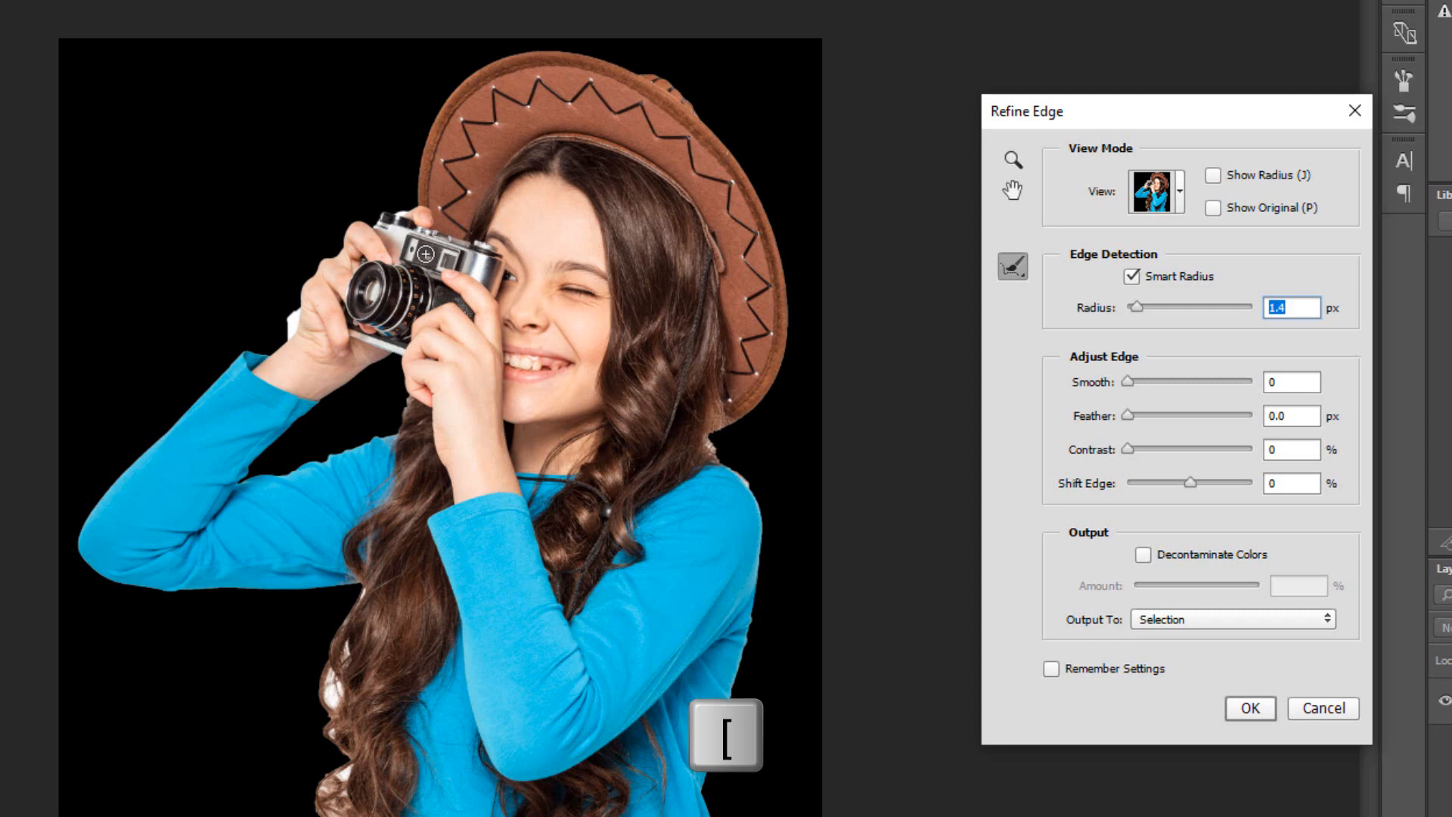
{"action": "key", "text": "bracketright"}
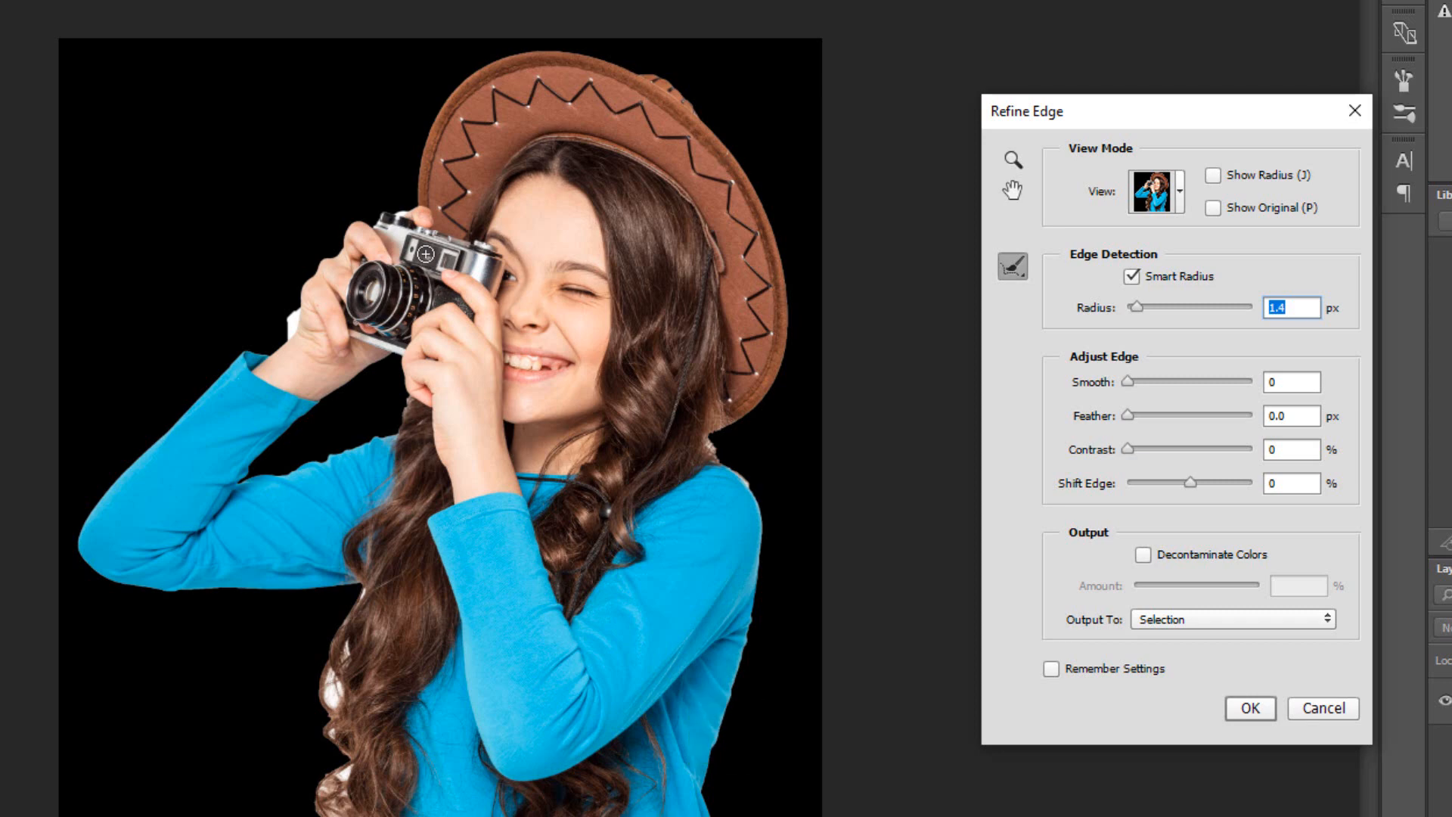
{"action": "left_click_drag", "start_coordinate": [384, 228], "coordinate": [411, 210]}
{"action": "left_click_drag", "start_coordinate": [300, 316], "coordinate": [294, 335]}
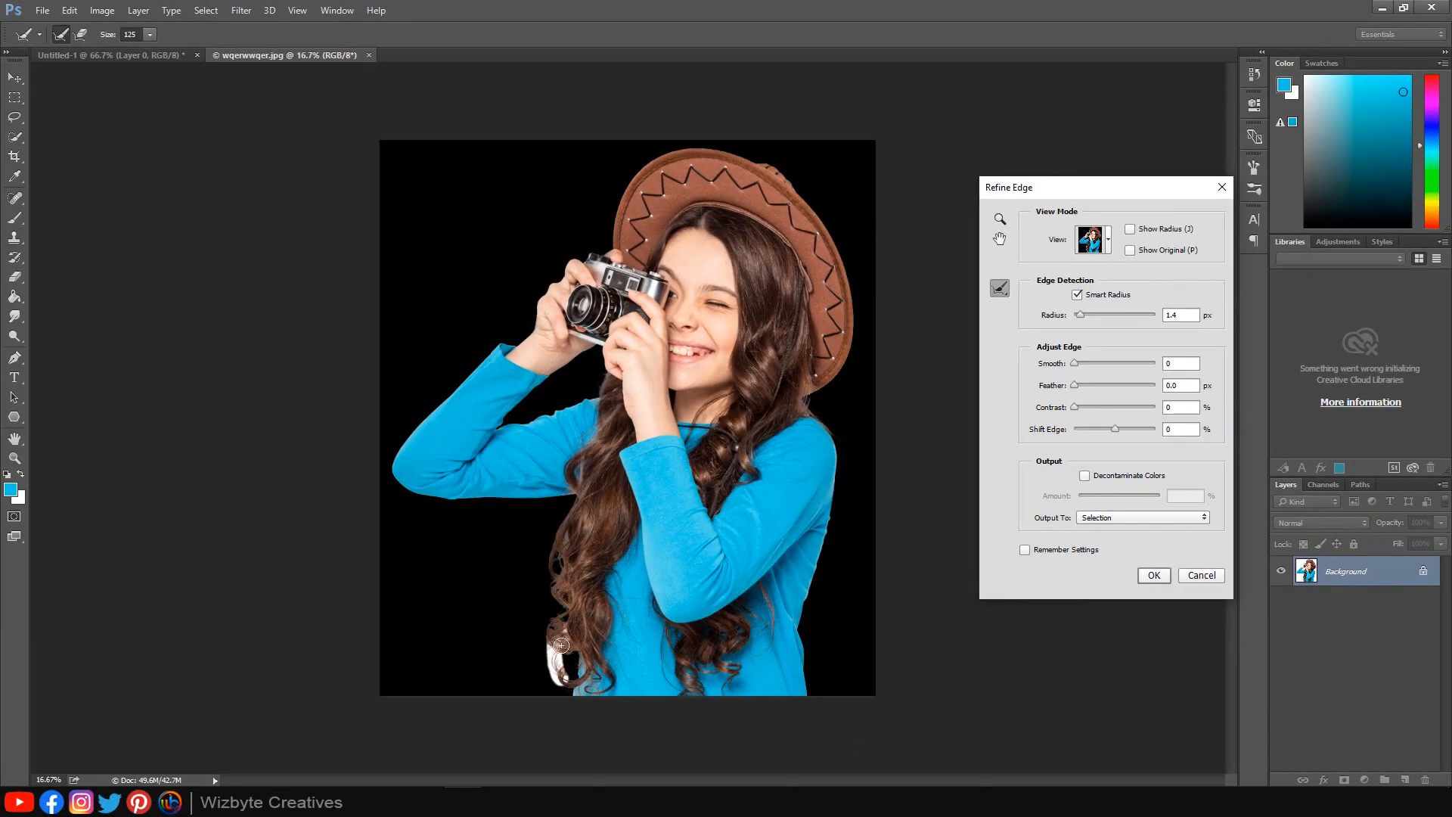
{"action": "mouse_move", "coordinate": [561, 645]}
{"action": "left_mouse_down"}
{"action": "mouse_move", "coordinate": [560, 671]}
{"action": "mouse_move", "coordinate": [541, 634]}
{"action": "mouse_move", "coordinate": [554, 643]}
{"action": "left_mouse_up"}
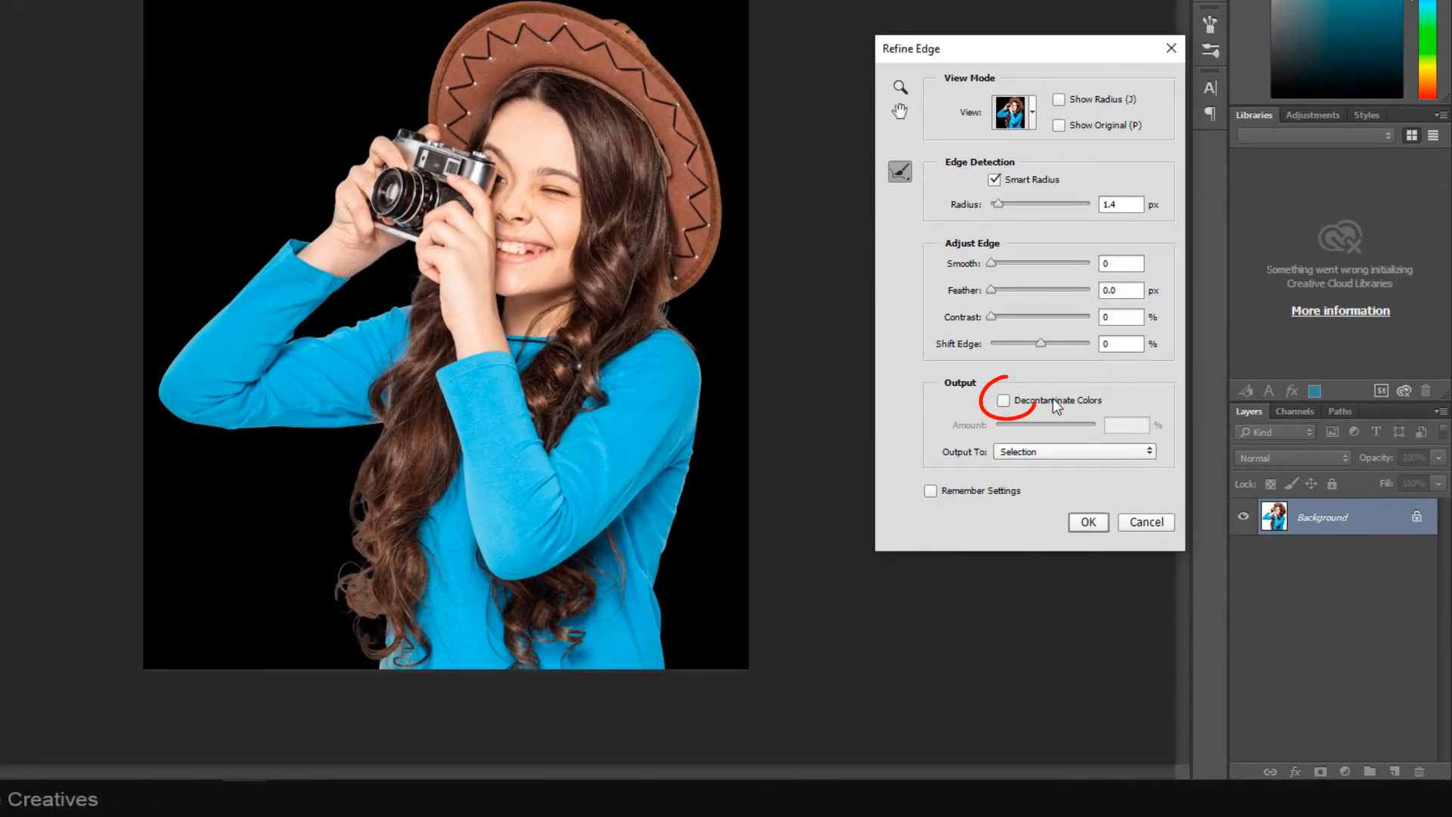
Enable Decontaminate Colors and output the refined selection to a new layer with layer mask
{"action": "left_click", "coordinate": [1053, 399]}
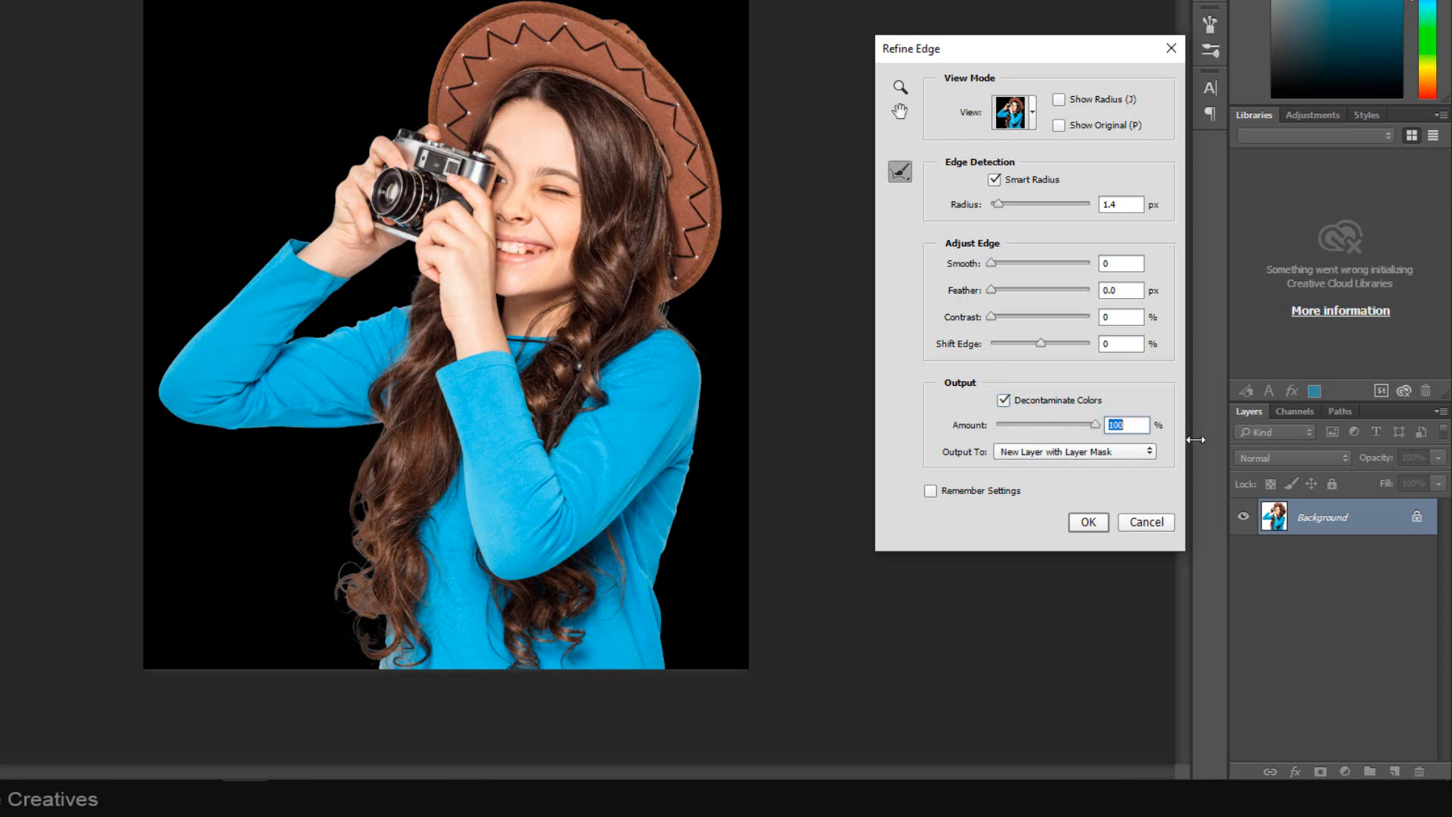
{"action": "left_click", "coordinate": [1098, 521]}
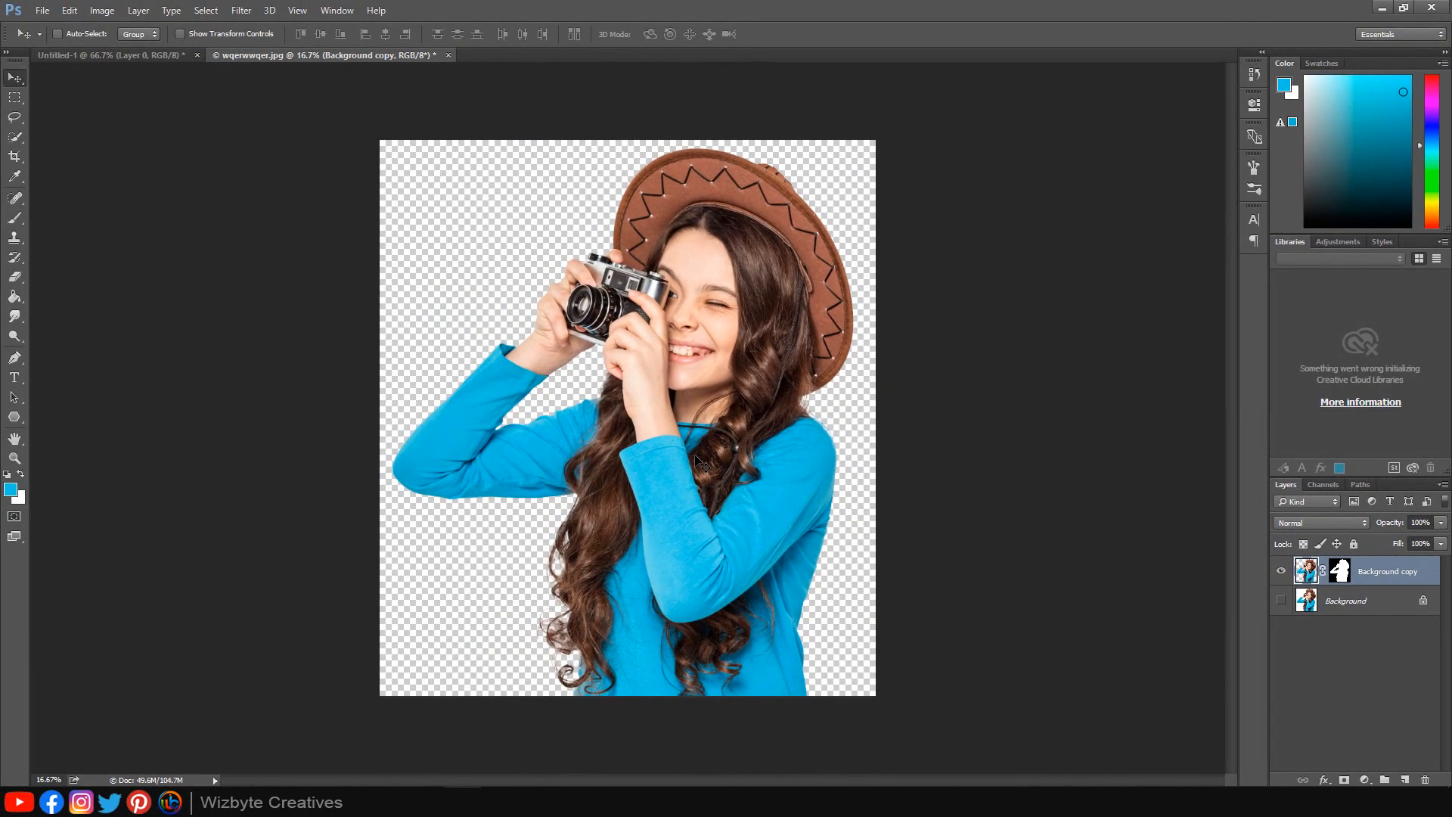
Transfer the masked girl to the pink gradient document, scale her to about 18.8% and place her against the canvas's left edge
{"action": "mouse_move", "coordinate": [690, 456]}
{"action": "left_mouse_down"}
{"action": "mouse_move", "coordinate": [497, 385]}
{"action": "mouse_move", "coordinate": [269, 237]}
{"action": "mouse_move", "coordinate": [184, 130]}
{"action": "mouse_move", "coordinate": [156, 59]}
{"action": "mouse_move", "coordinate": [184, 152]}
{"action": "mouse_move", "coordinate": [486, 405]}
{"action": "mouse_move", "coordinate": [667, 473]}
{"action": "left_mouse_up"}
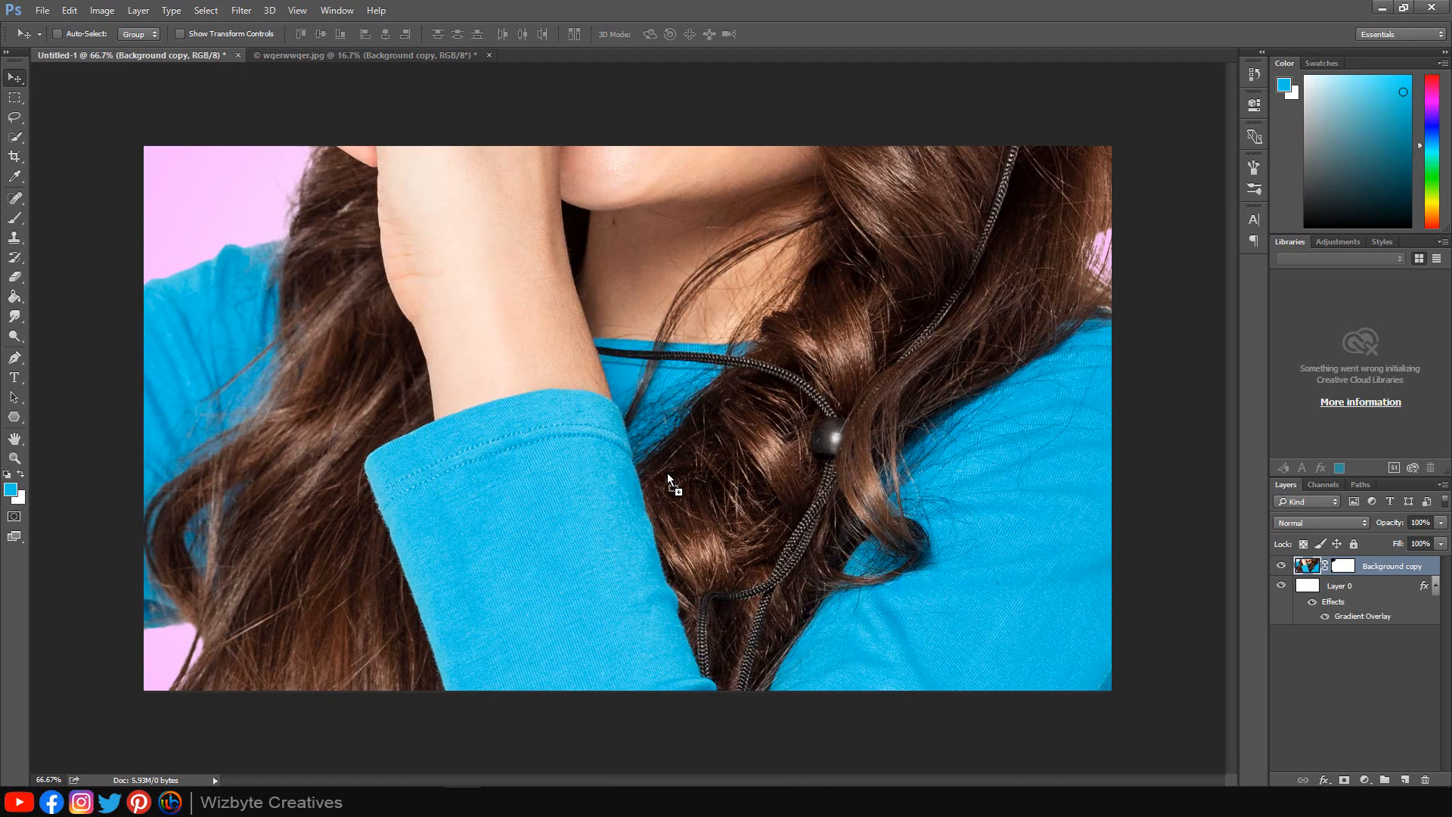
{"action": "key", "text": "ctrl+t"}
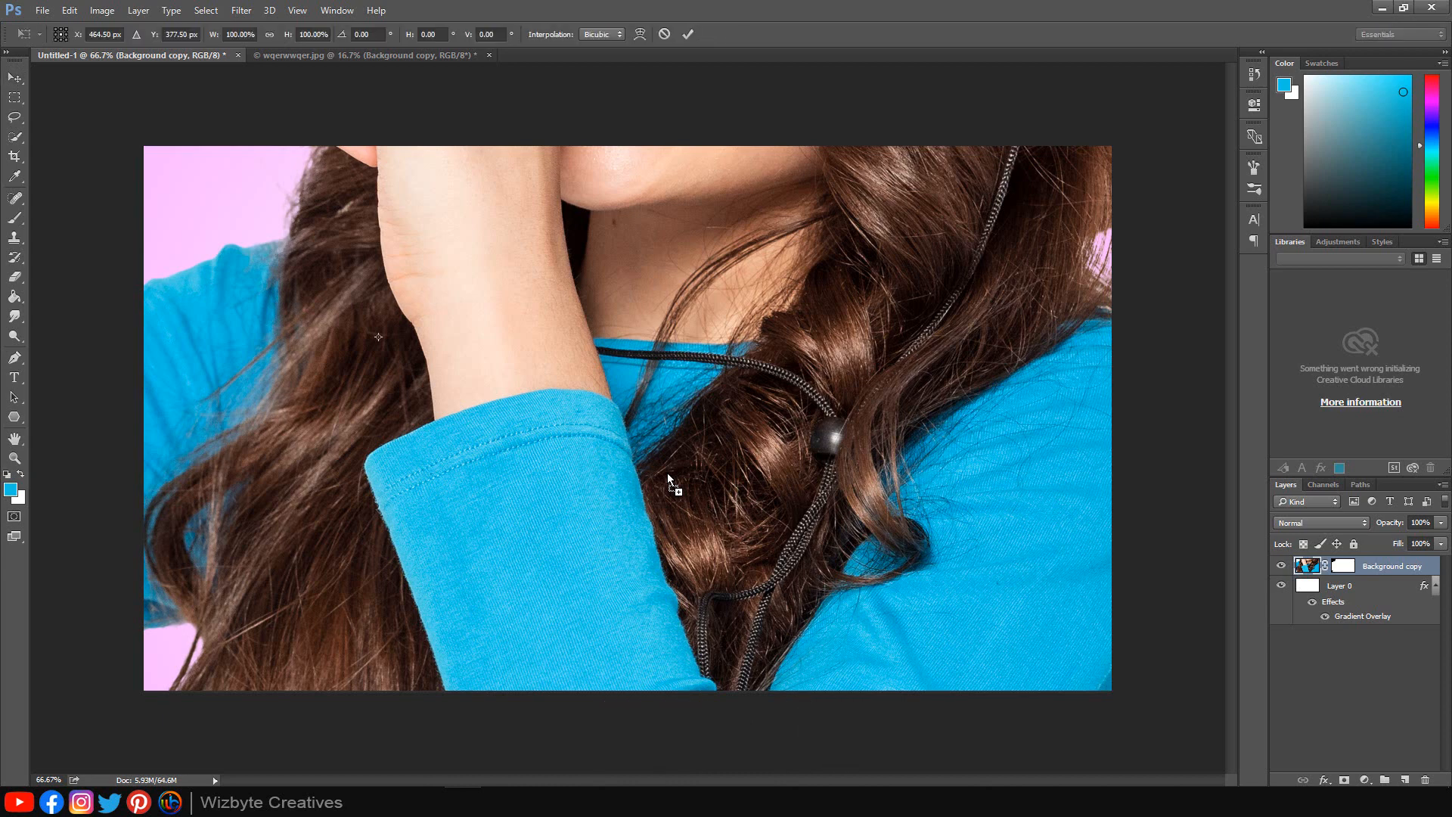
{"action": "key", "text": "ctrl+0"}
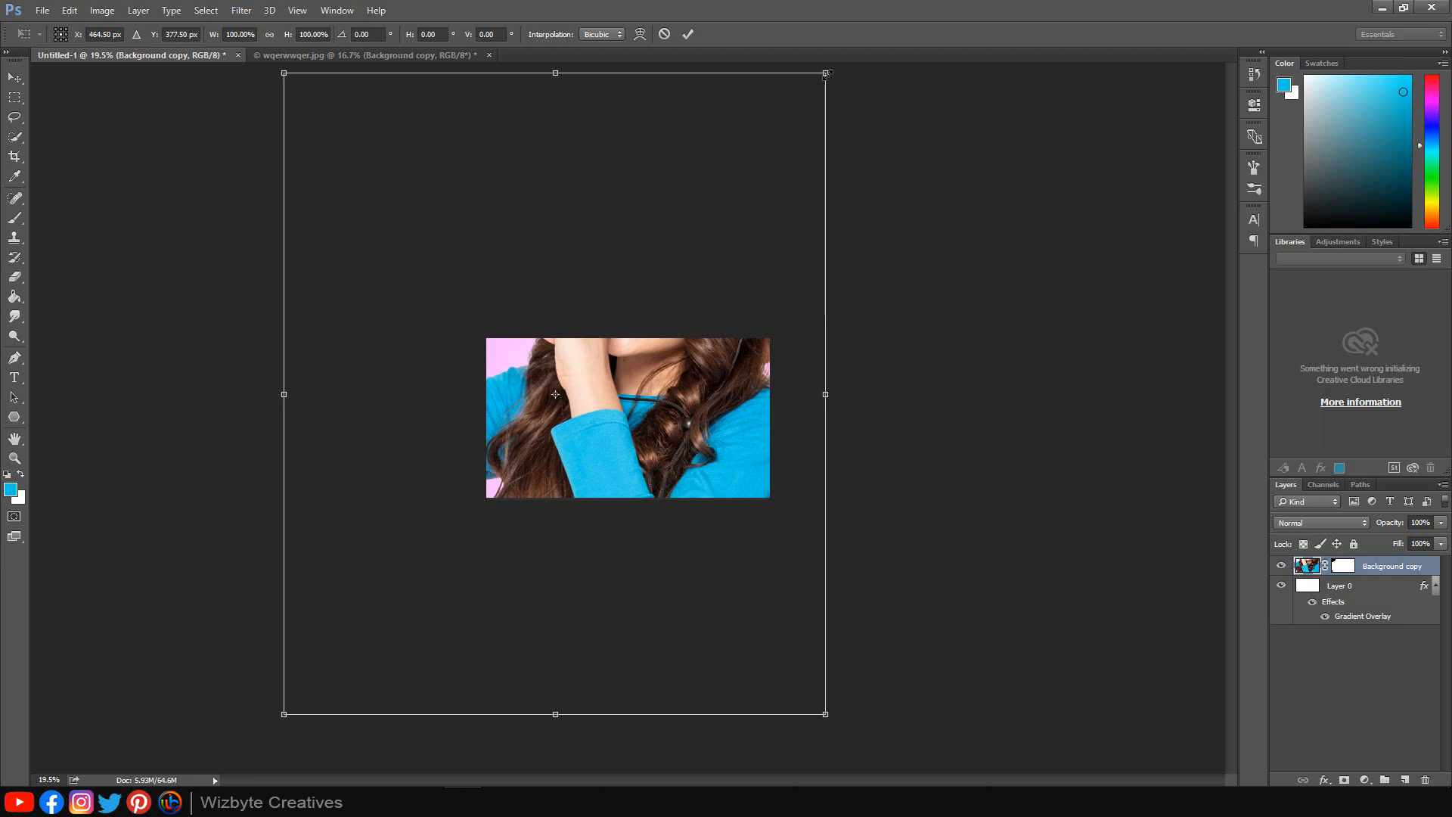
{"action": "left_click_drag", "start_coordinate": [827, 74], "coordinate": [587, 416]}
{"action": "left_click_drag", "start_coordinate": [611, 351], "coordinate": [603, 360]}
{"action": "key", "text": "Return"}
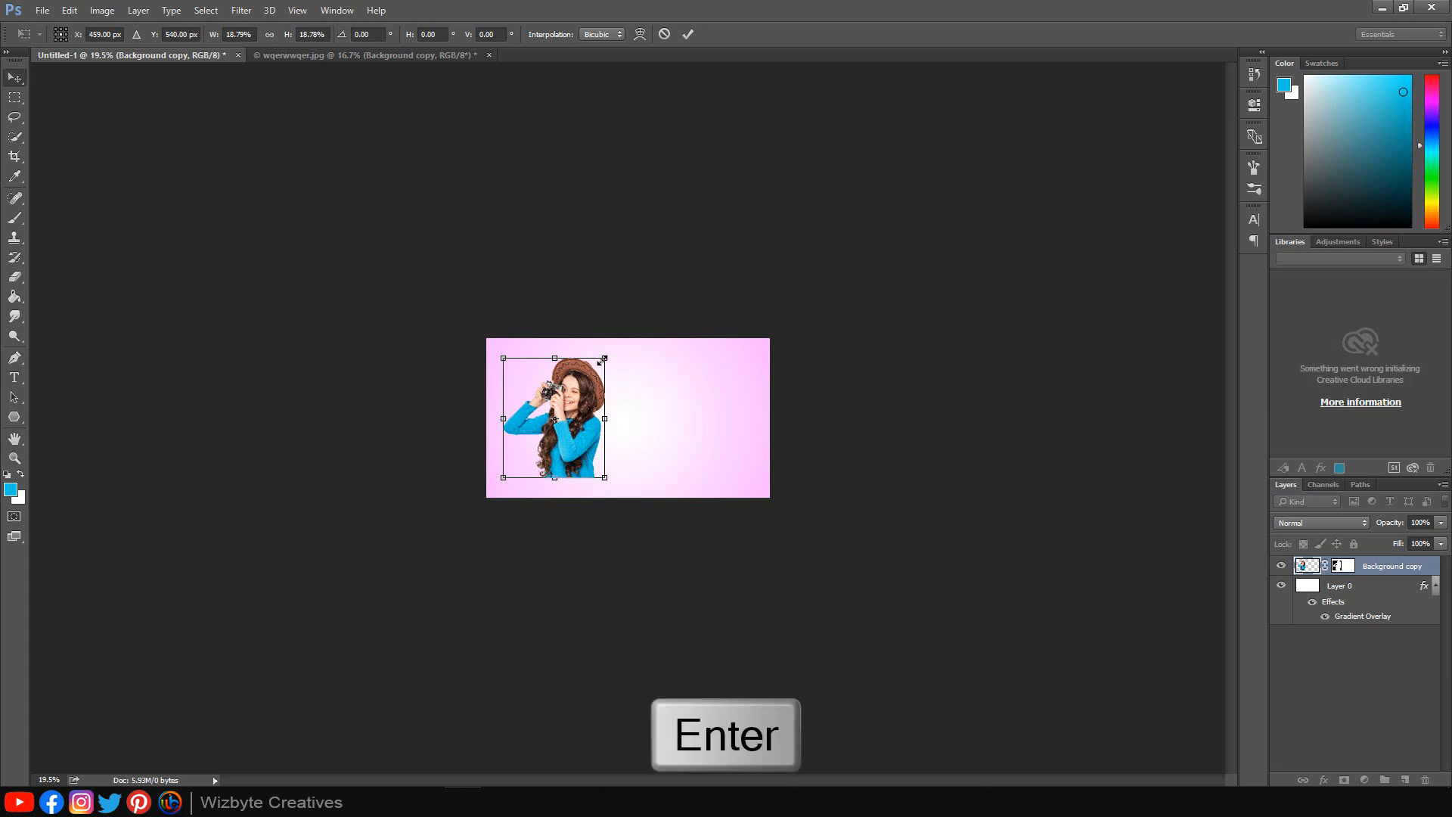
{"action": "key", "text": "ctrl+0"}
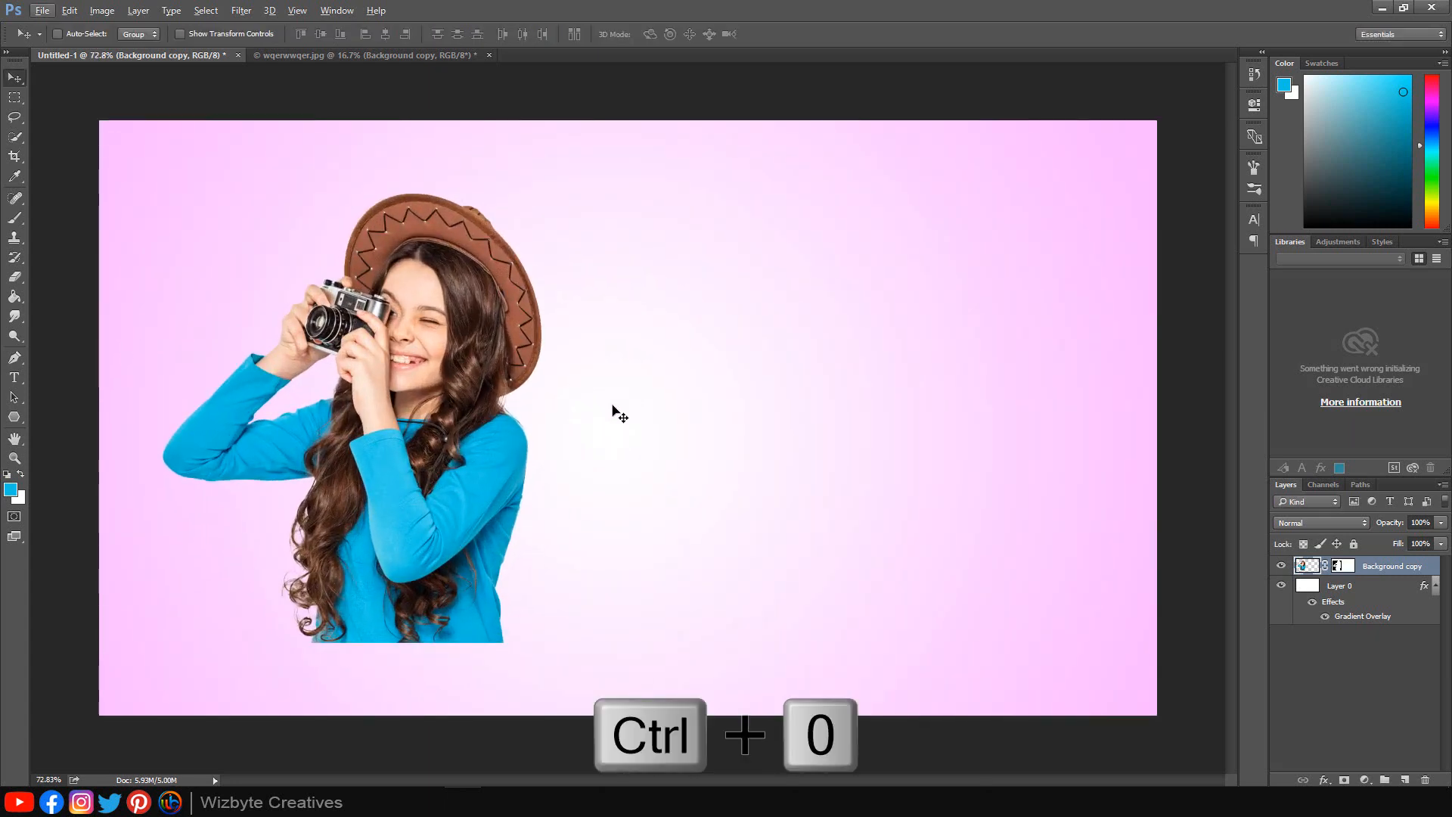
{"action": "left_click_drag", "start_coordinate": [474, 463], "coordinate": [410, 464]}
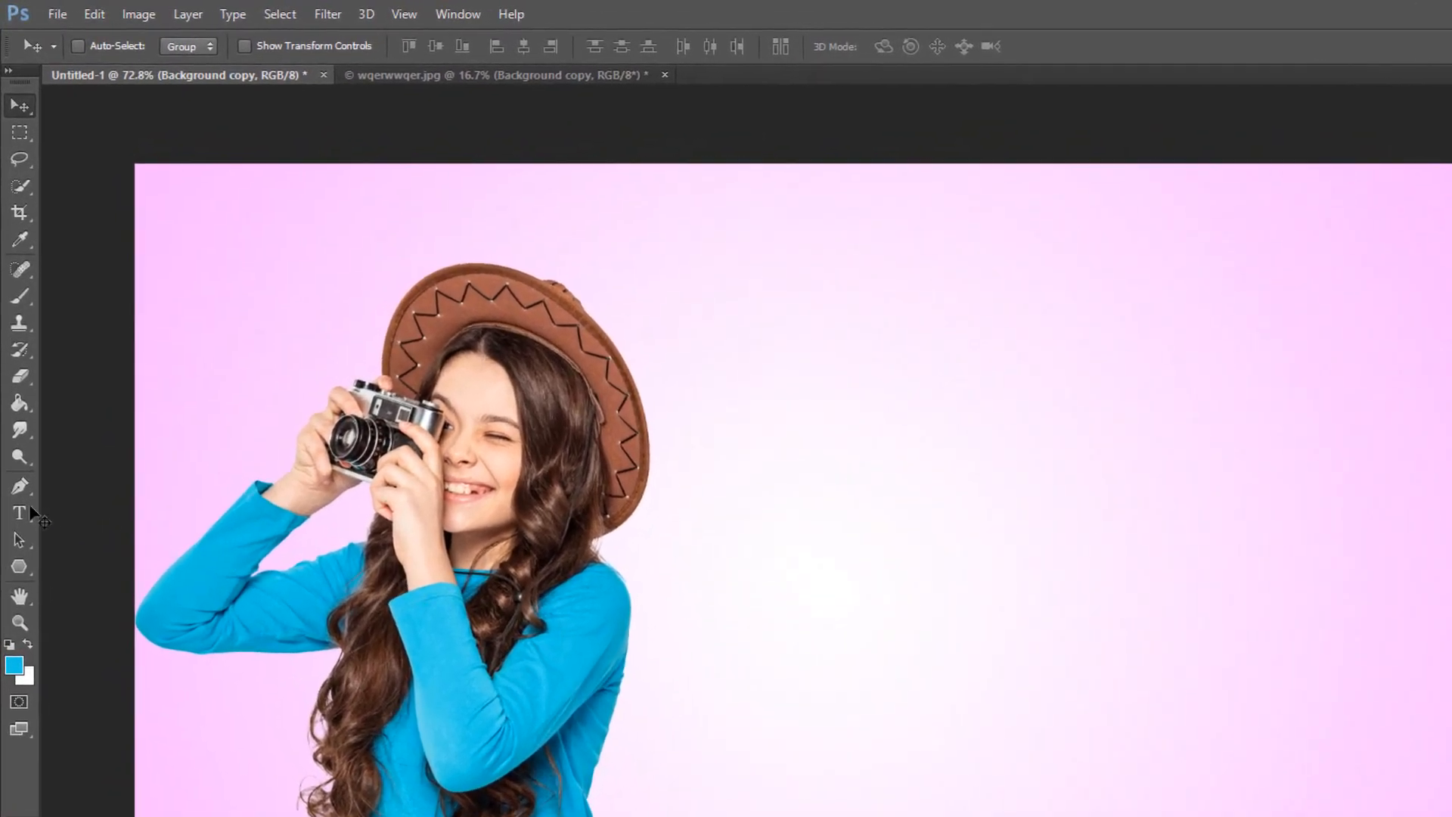
Add the girl's first name as a 113 pt cyan text layer in the middle of the canvas
{"action": "left_click", "coordinate": [20, 514]}
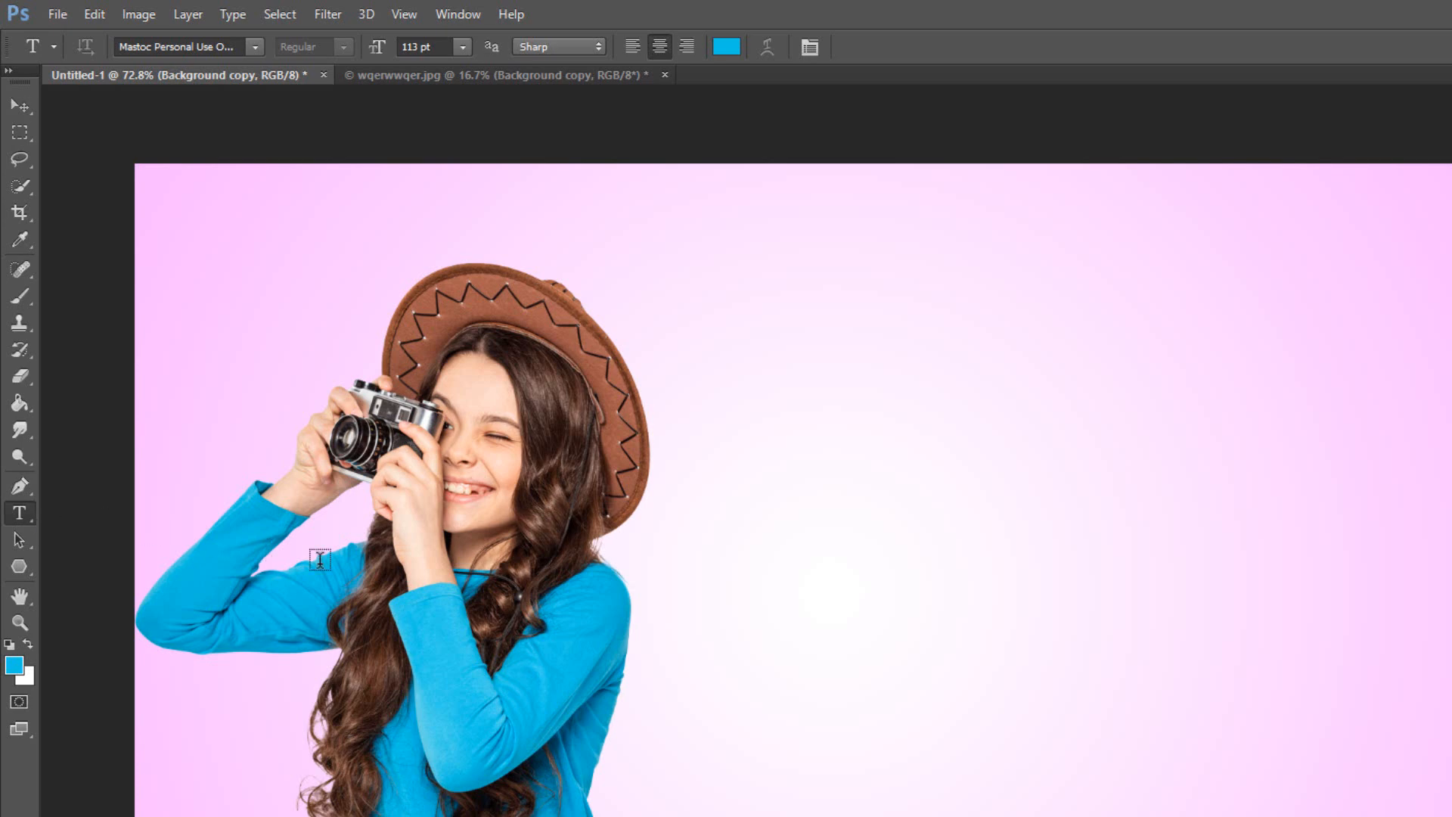
{"action": "left_click", "coordinate": [791, 609]}
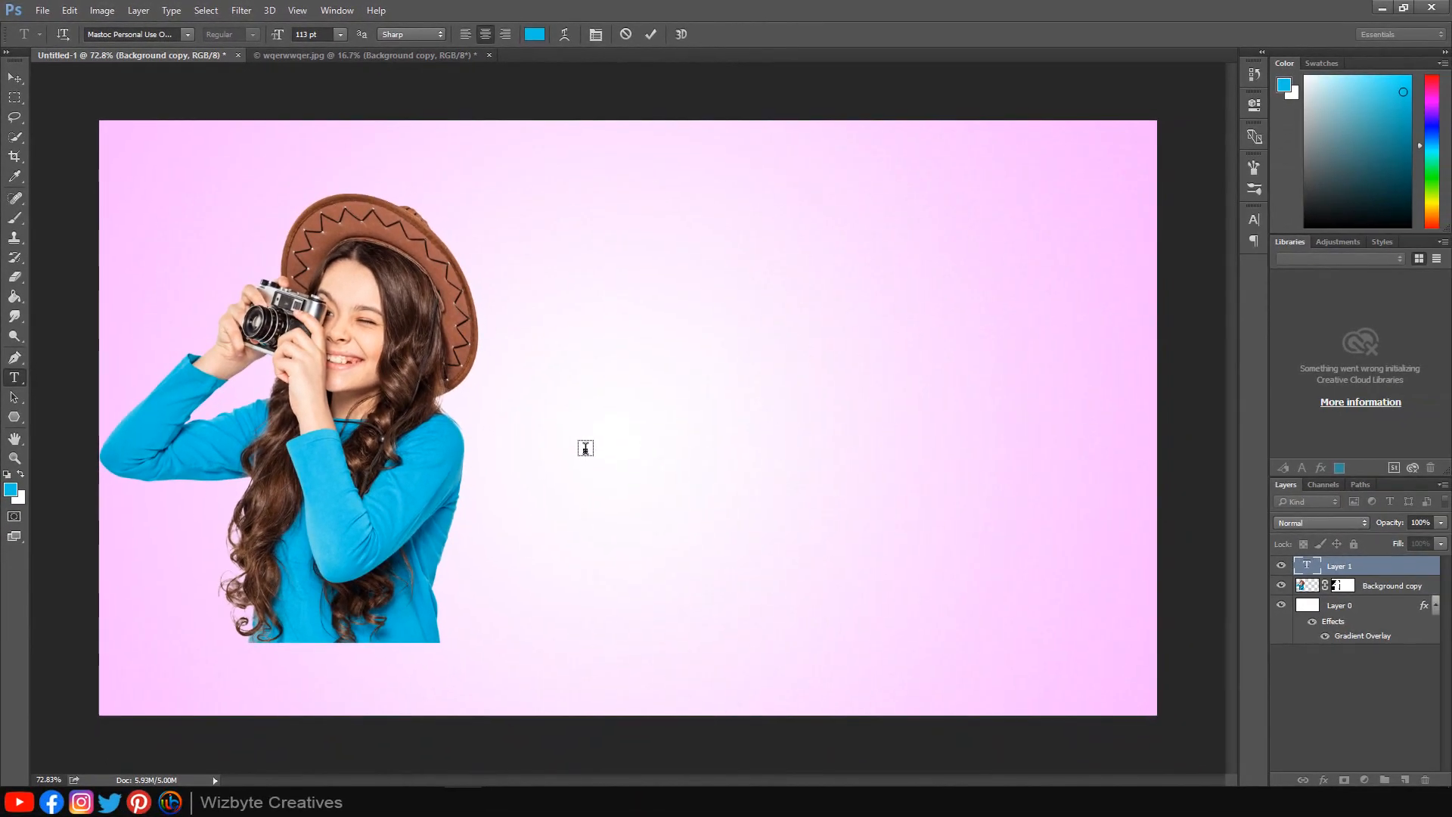
{"action": "type", "text": "Aiza"}
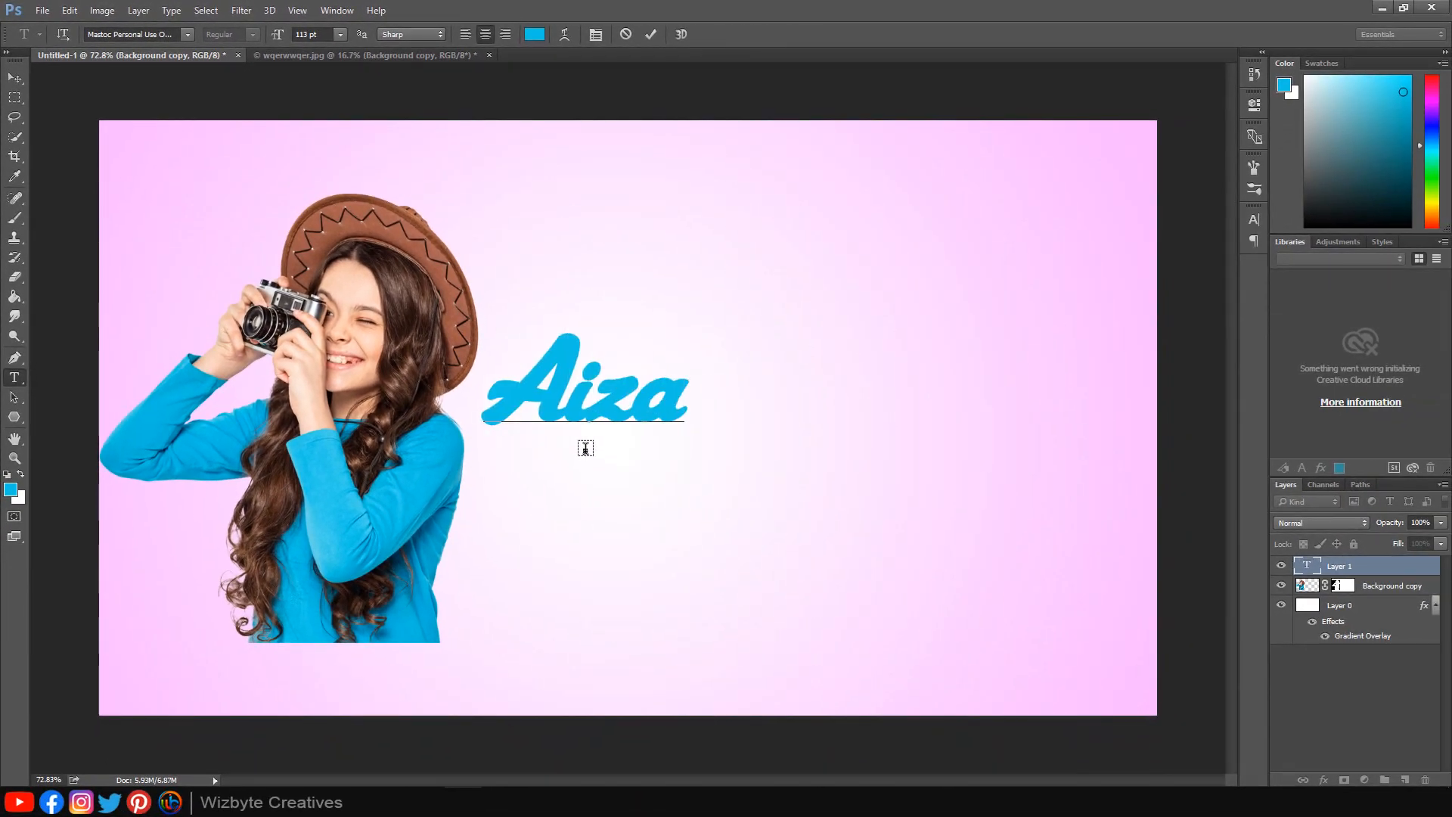
{"action": "left_click", "coordinate": [17, 81]}
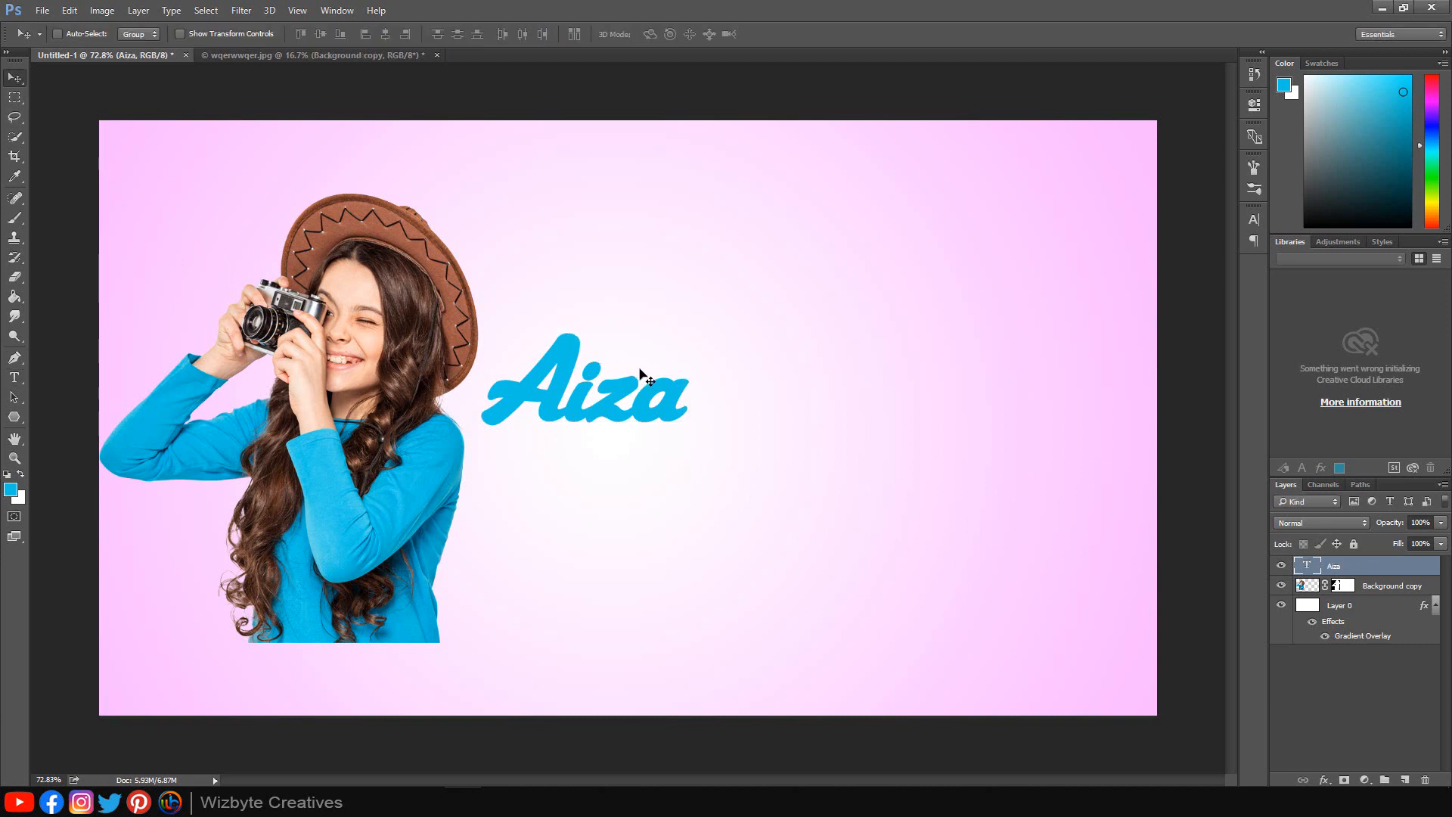
Scale the name text to about 293.55% and position it beside the girl, slightly overlapping her arm
{"action": "key", "text": "ctrl"}
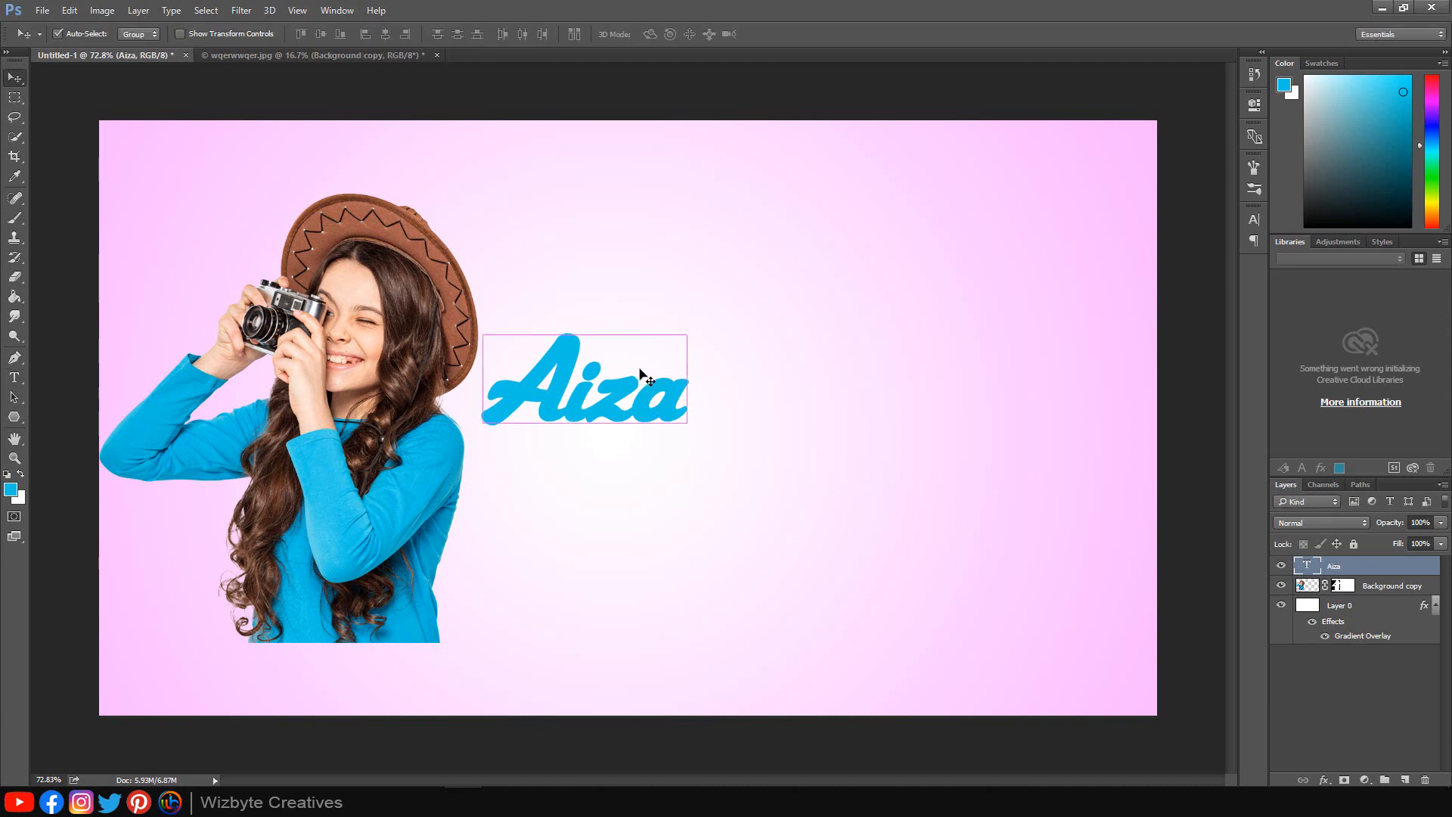
{"action": "key", "text": "ctrl+t"}
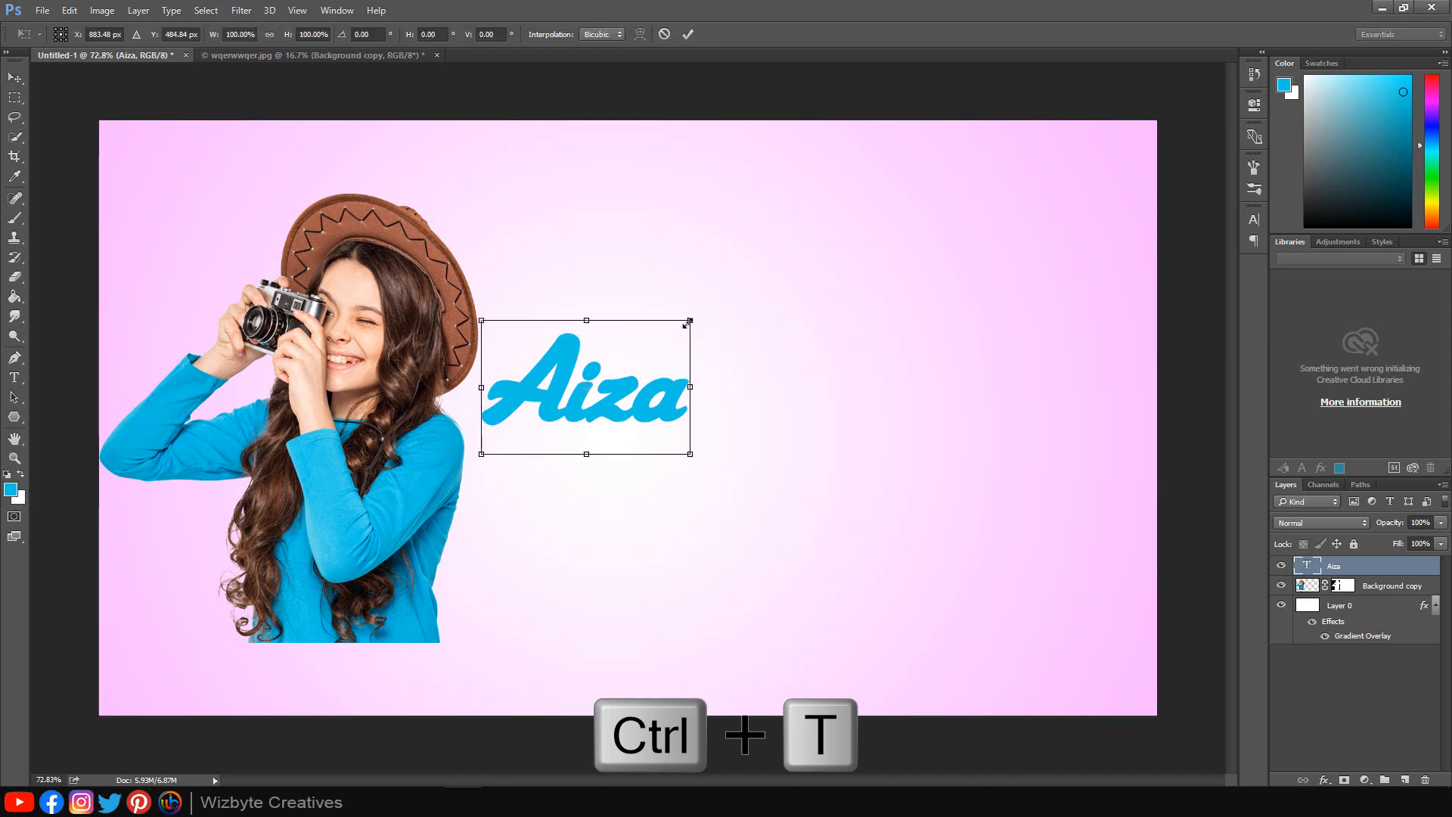
{"action": "left_click_drag", "start_coordinate": [687, 324], "coordinate": [930, 252]}
{"action": "left_click_drag", "start_coordinate": [691, 445], "coordinate": [823, 476]}
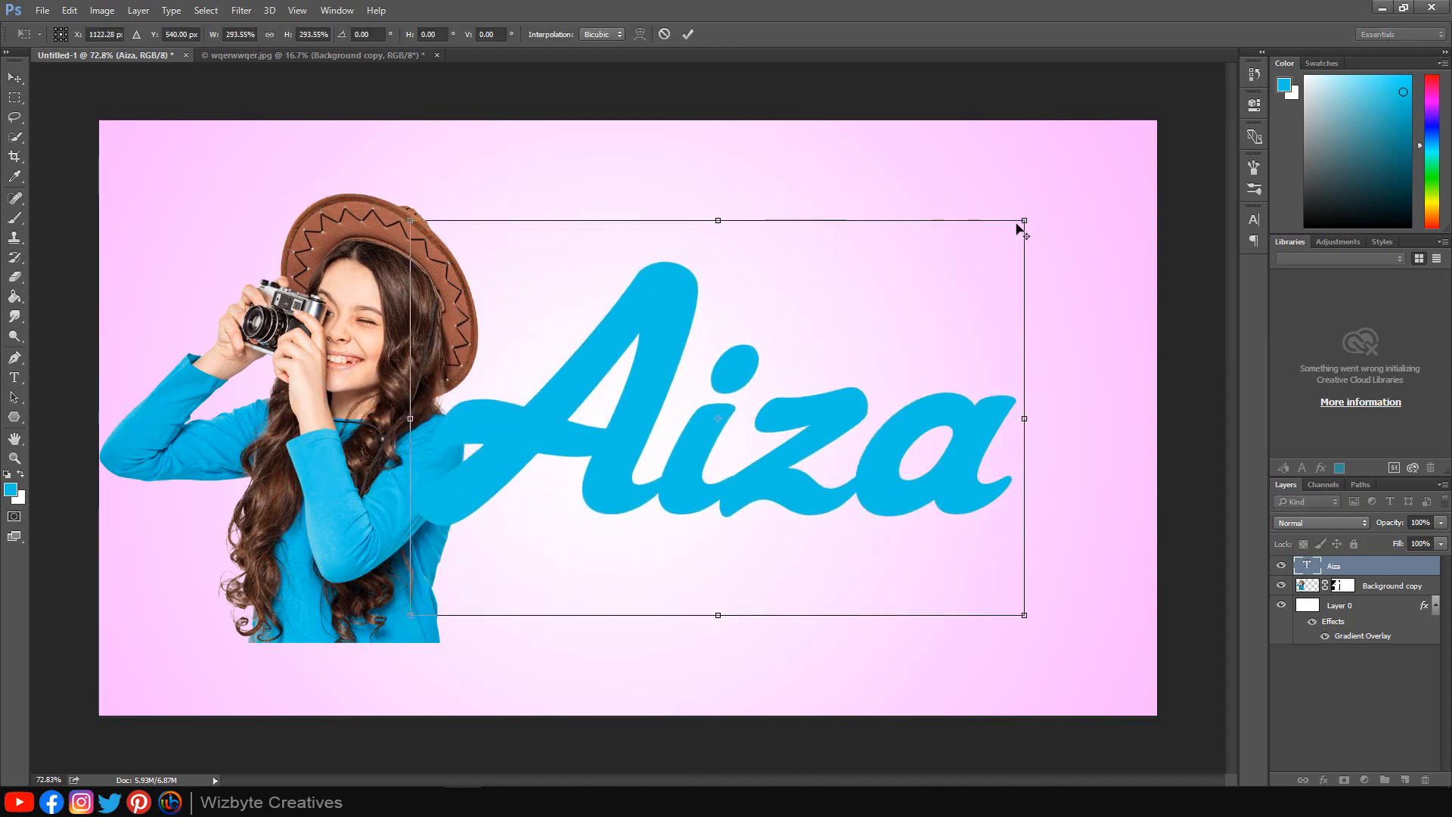
{"action": "left_click_drag", "start_coordinate": [853, 416], "coordinate": [863, 430]}
{"action": "key", "text": "Return"}
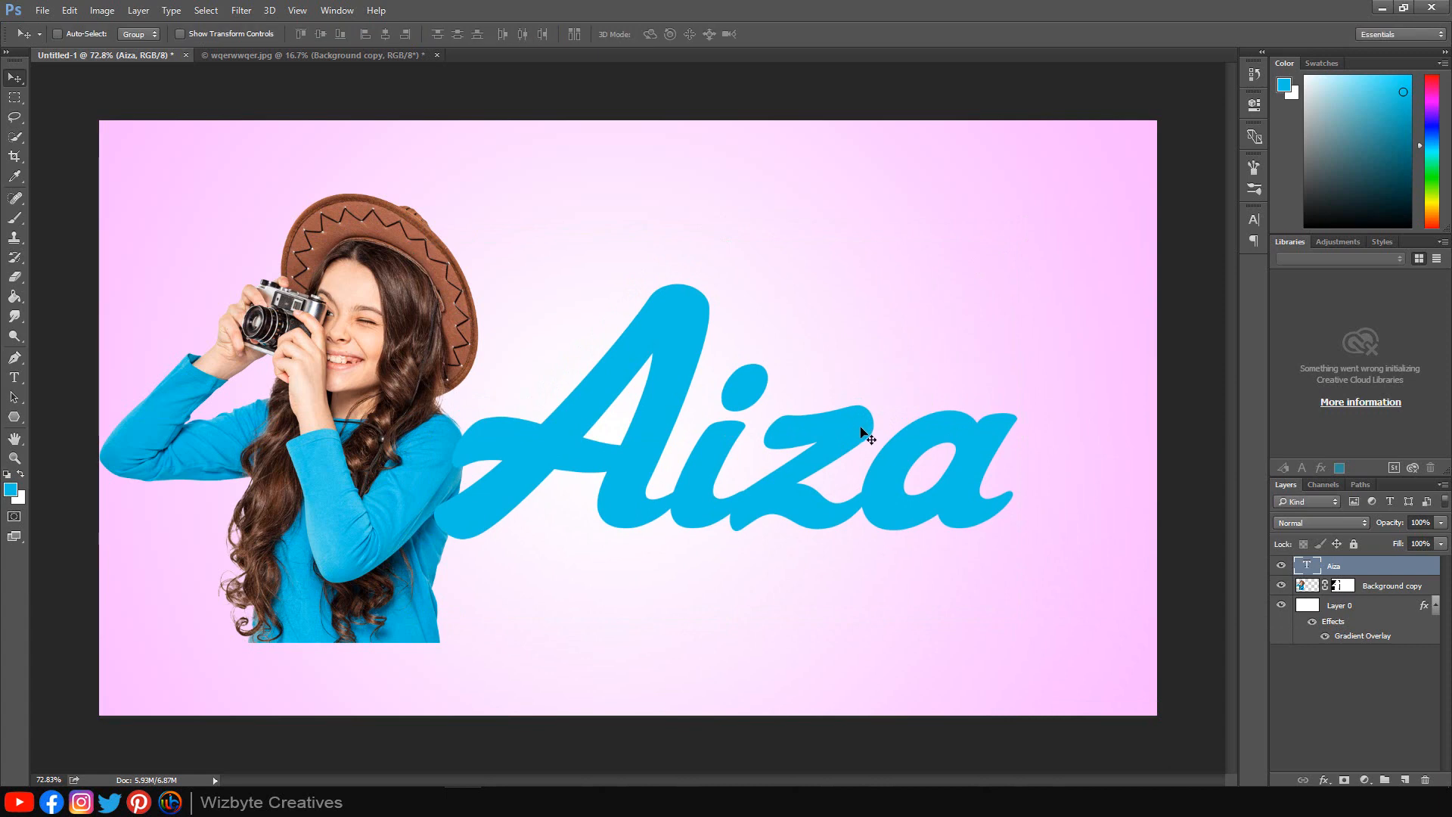
Move the girl layer above the text layer, scale it to about 79.8% and place her over the first letter
{"action": "left_click", "coordinate": [1373, 592]}
{"action": "left_click_drag", "start_coordinate": [1373, 590], "coordinate": [1373, 564]}
{"action": "key", "text": "ctrl+t"}
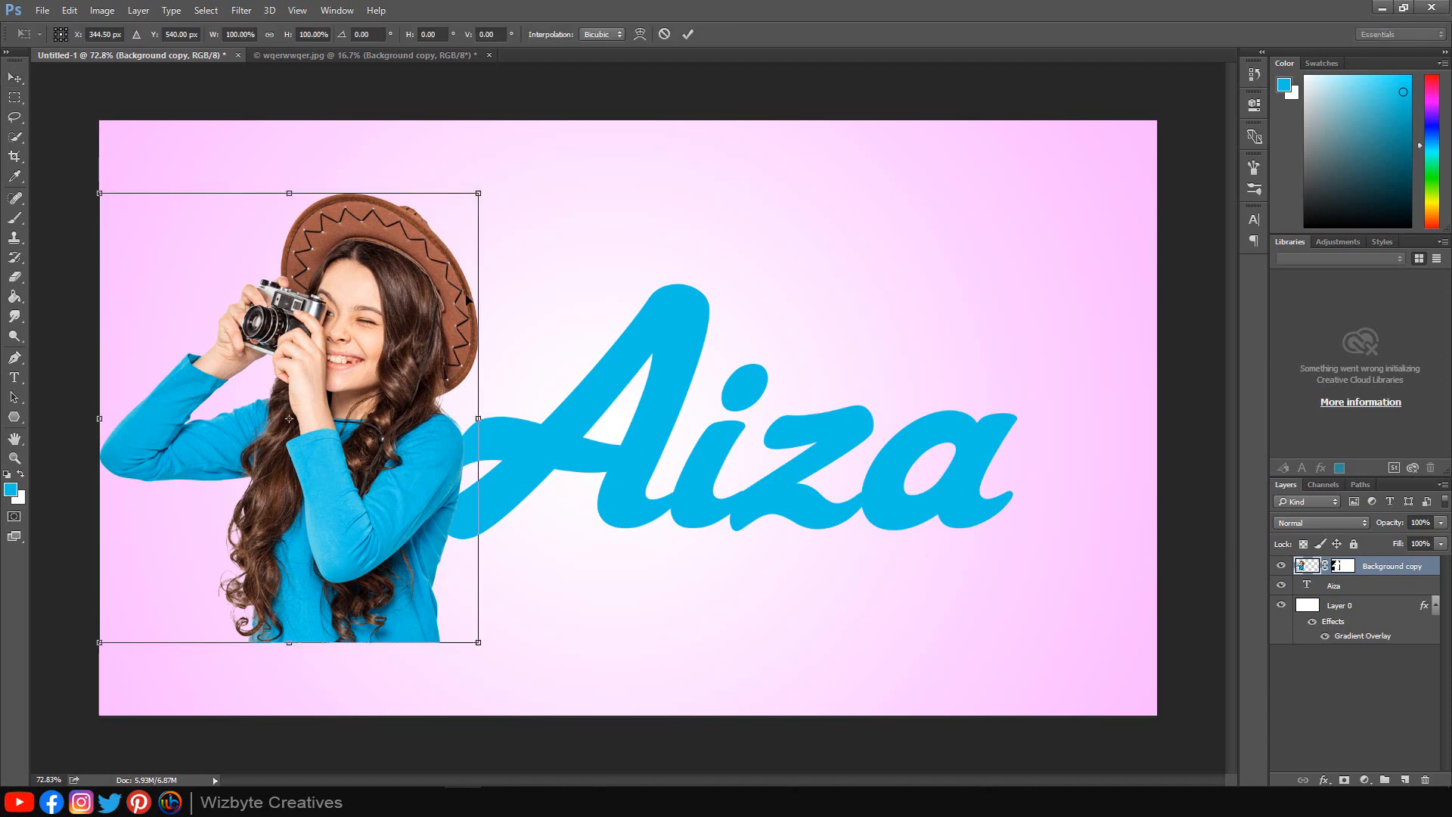
{"action": "left_click_drag", "start_coordinate": [477, 196], "coordinate": [444, 234]}
{"action": "left_click_drag", "start_coordinate": [382, 422], "coordinate": [593, 439]}
{"action": "scroll", "coordinate": [632, 394], "scroll_direction": "up", "scroll_amount": 2}
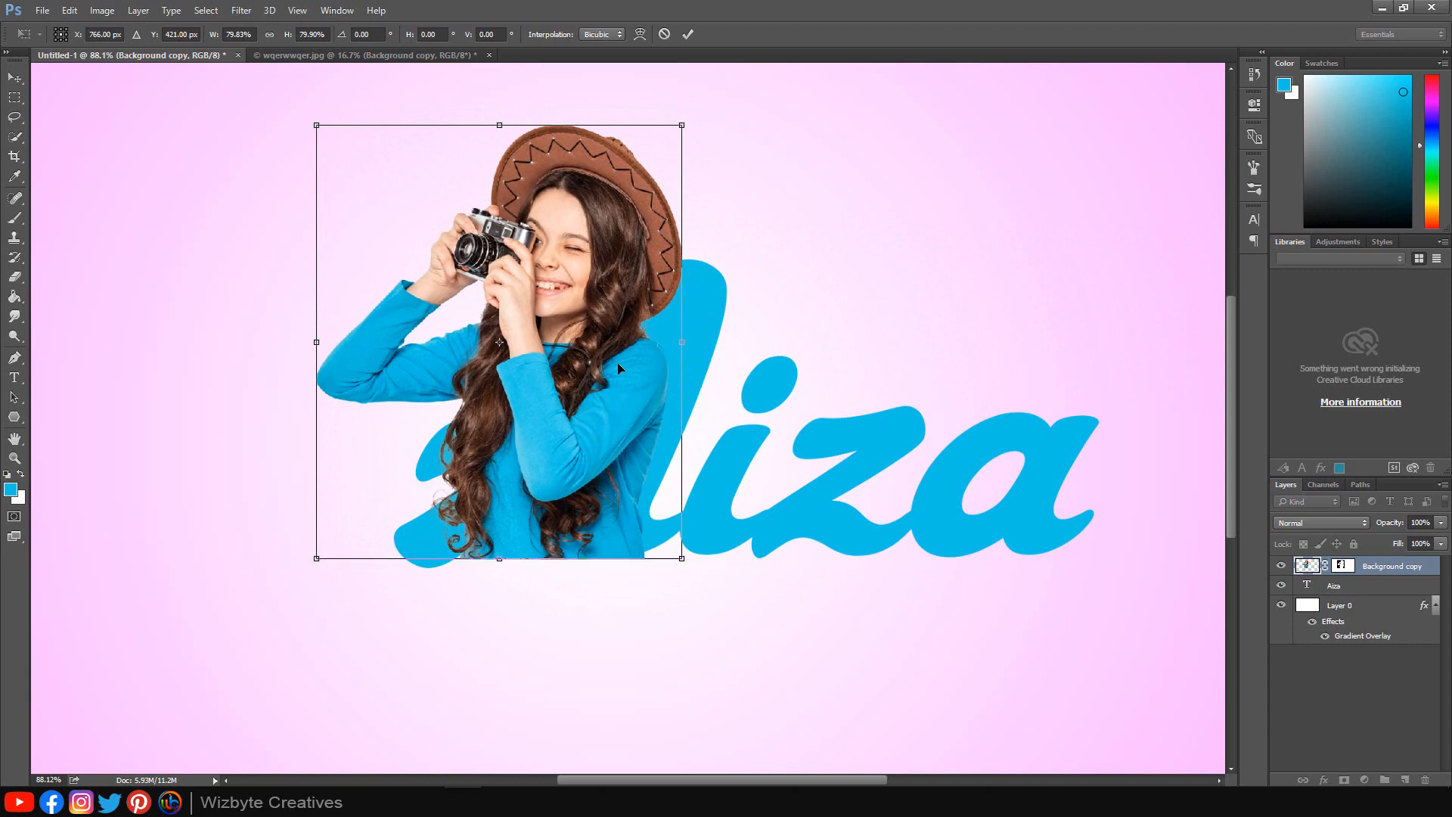
{"action": "key", "text": "Return"}
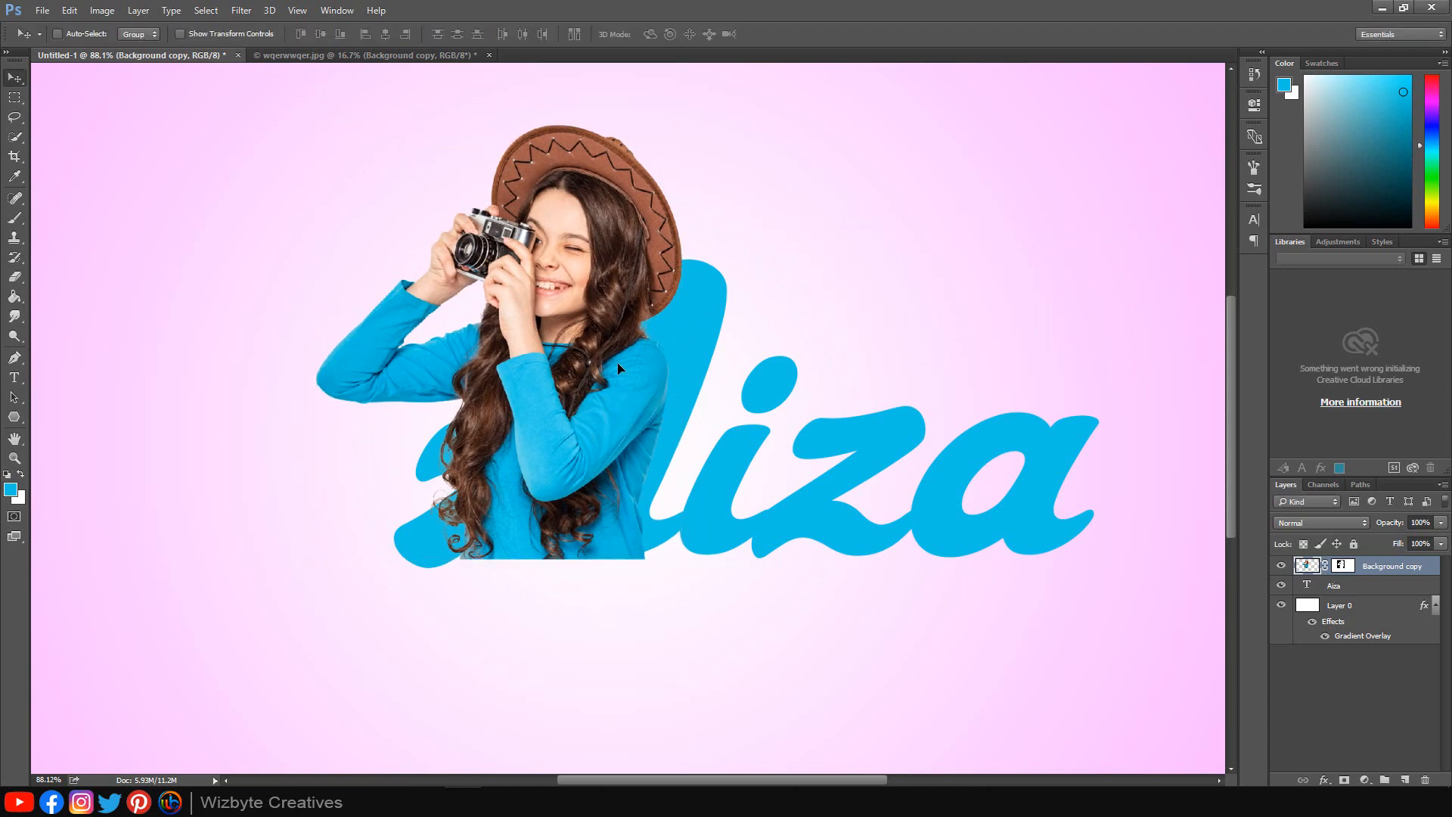
Load the text layer's outline as a selection and invert it, keeping the girl layer active
{"action": "left_click", "coordinate": [1310, 591], "text": "ctrl"}
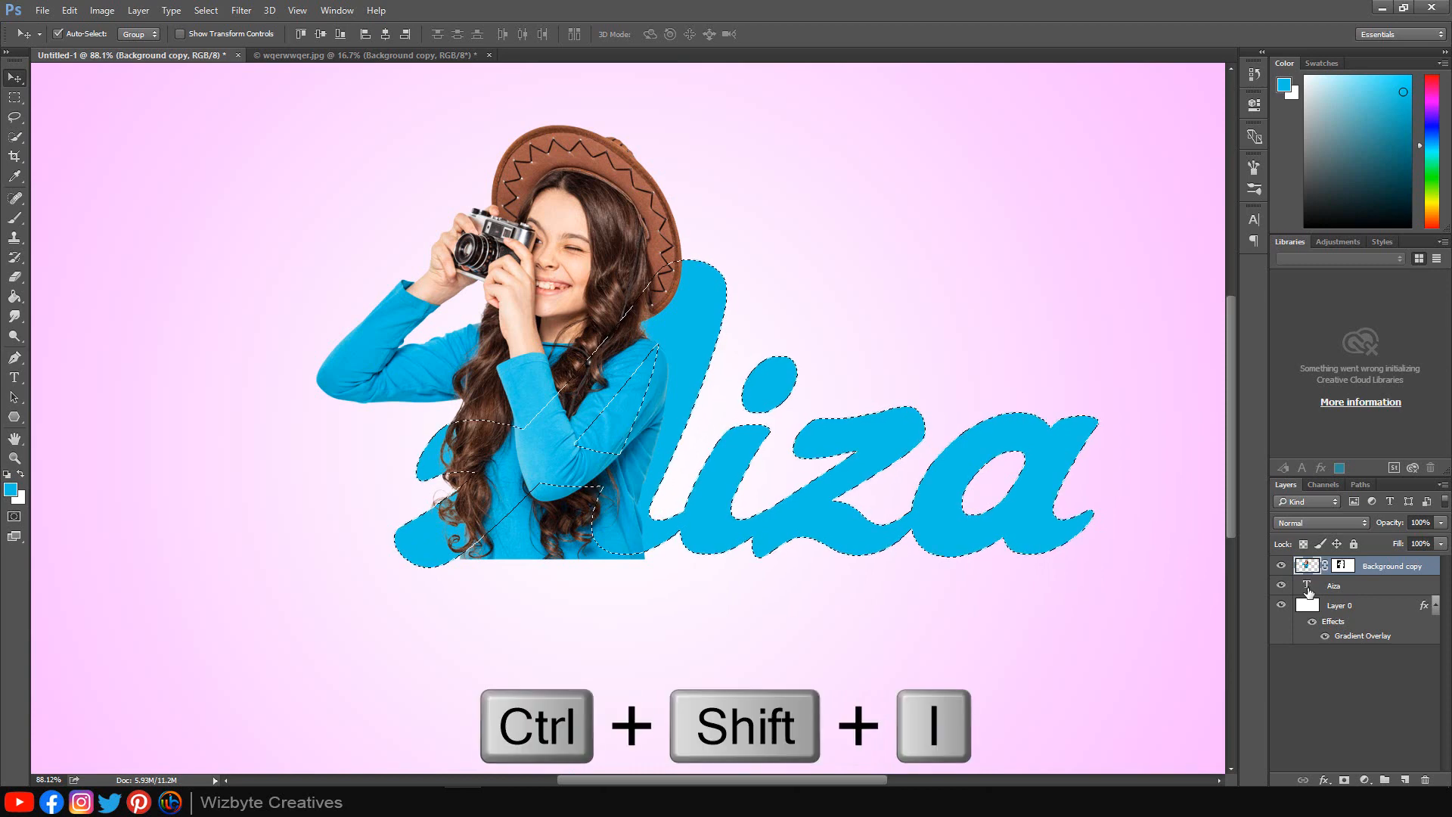
{"action": "key", "text": "ctrl+shift+i"}
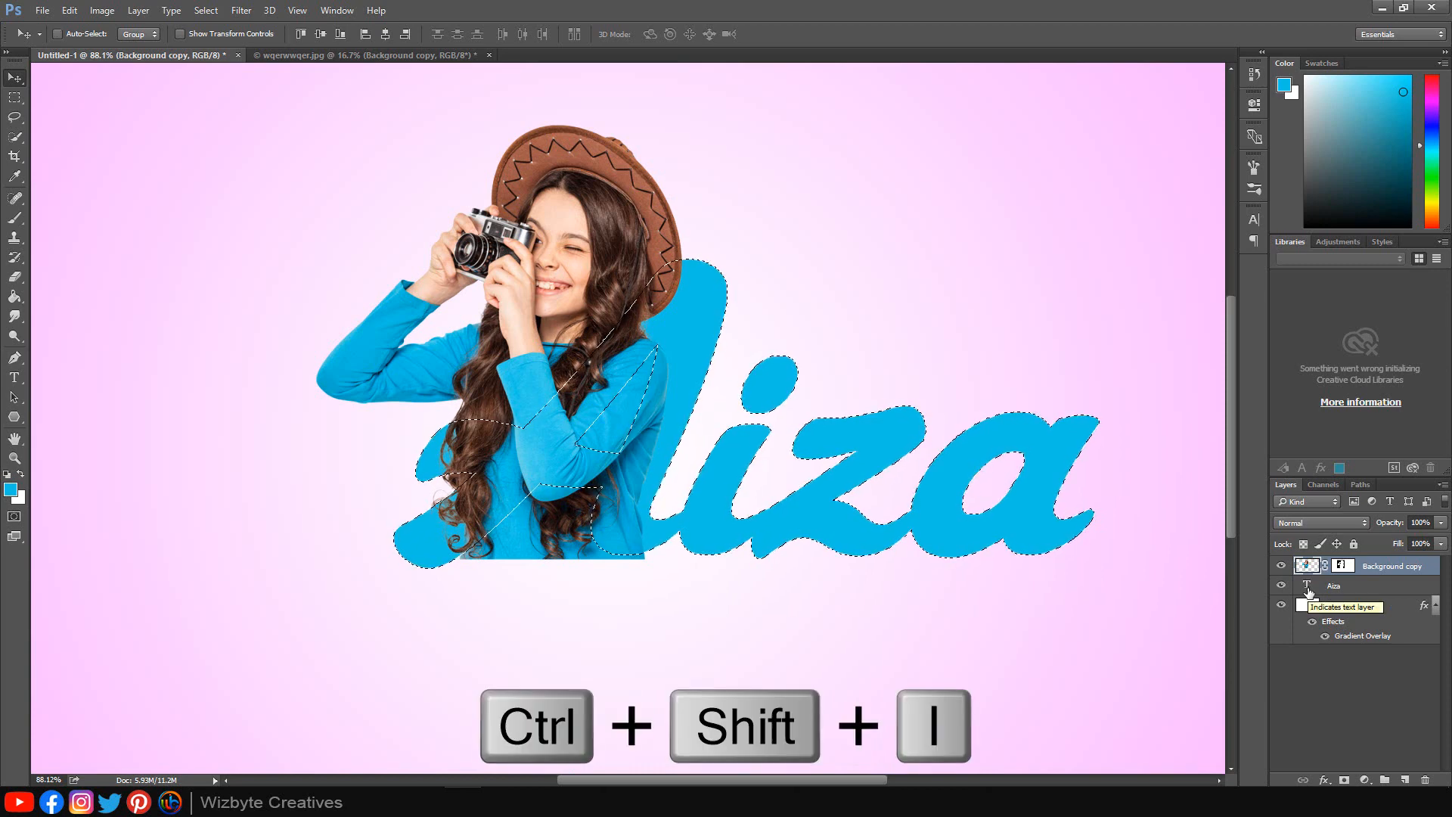
{"action": "scroll", "coordinate": [923, 544], "scroll_direction": "down", "scroll_amount": 1}
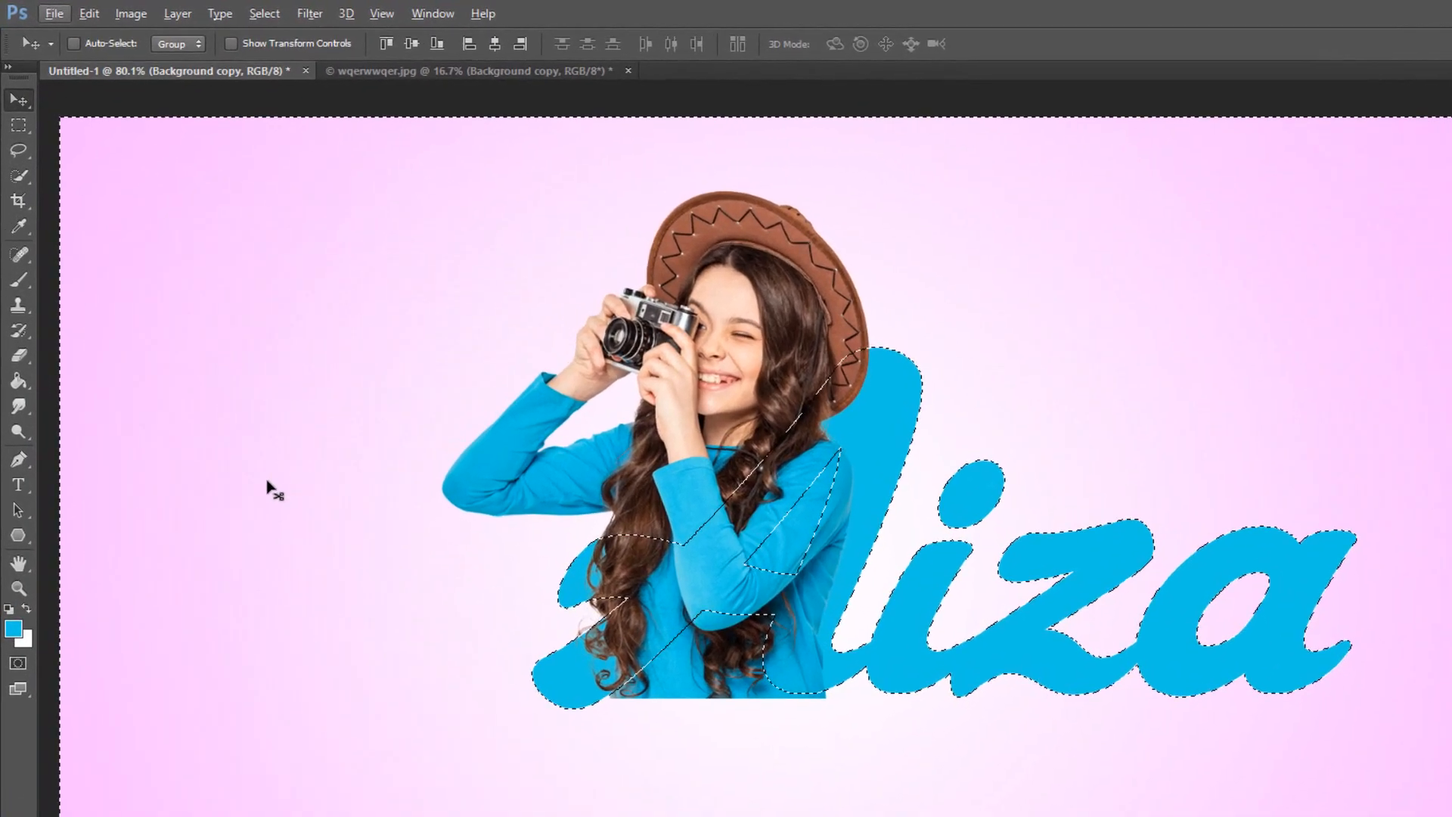
Erase the girl's lower body outside the first letter with a 125 px, 100% hardness Eraser, and deselect
{"action": "left_click", "coordinate": [22, 356]}
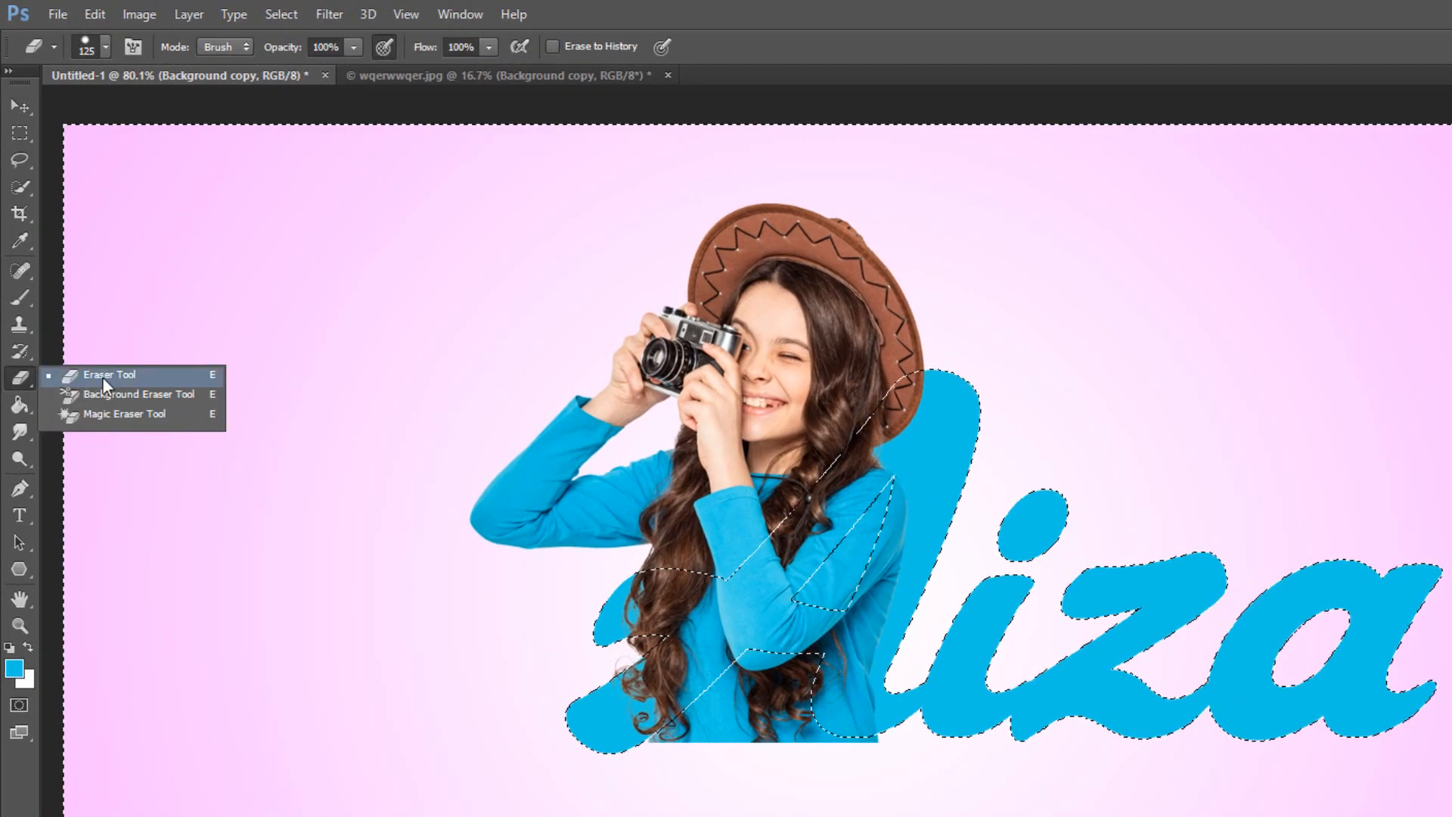
{"action": "left_click", "coordinate": [138, 377]}
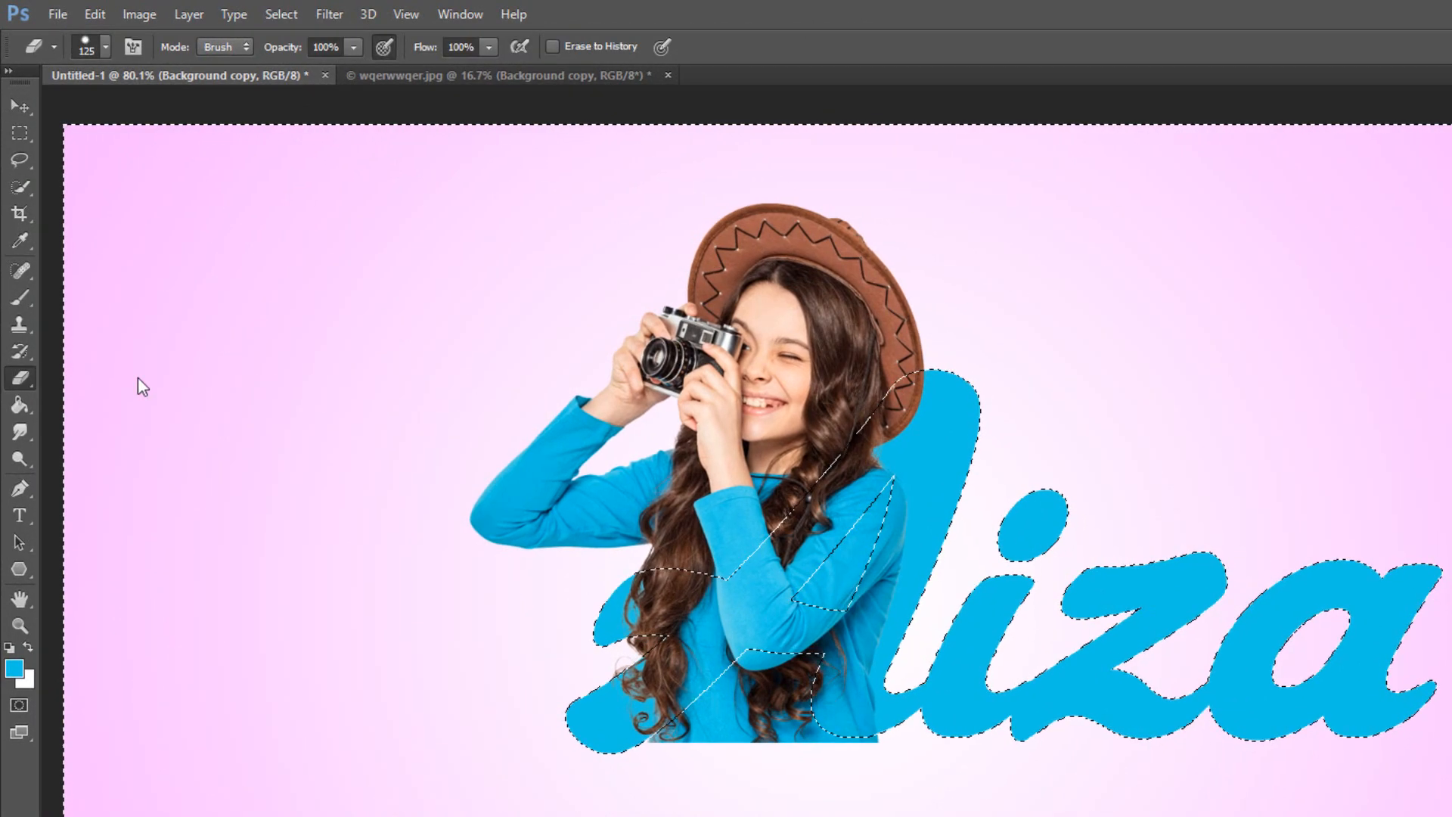
{"action": "left_click", "coordinate": [105, 50]}
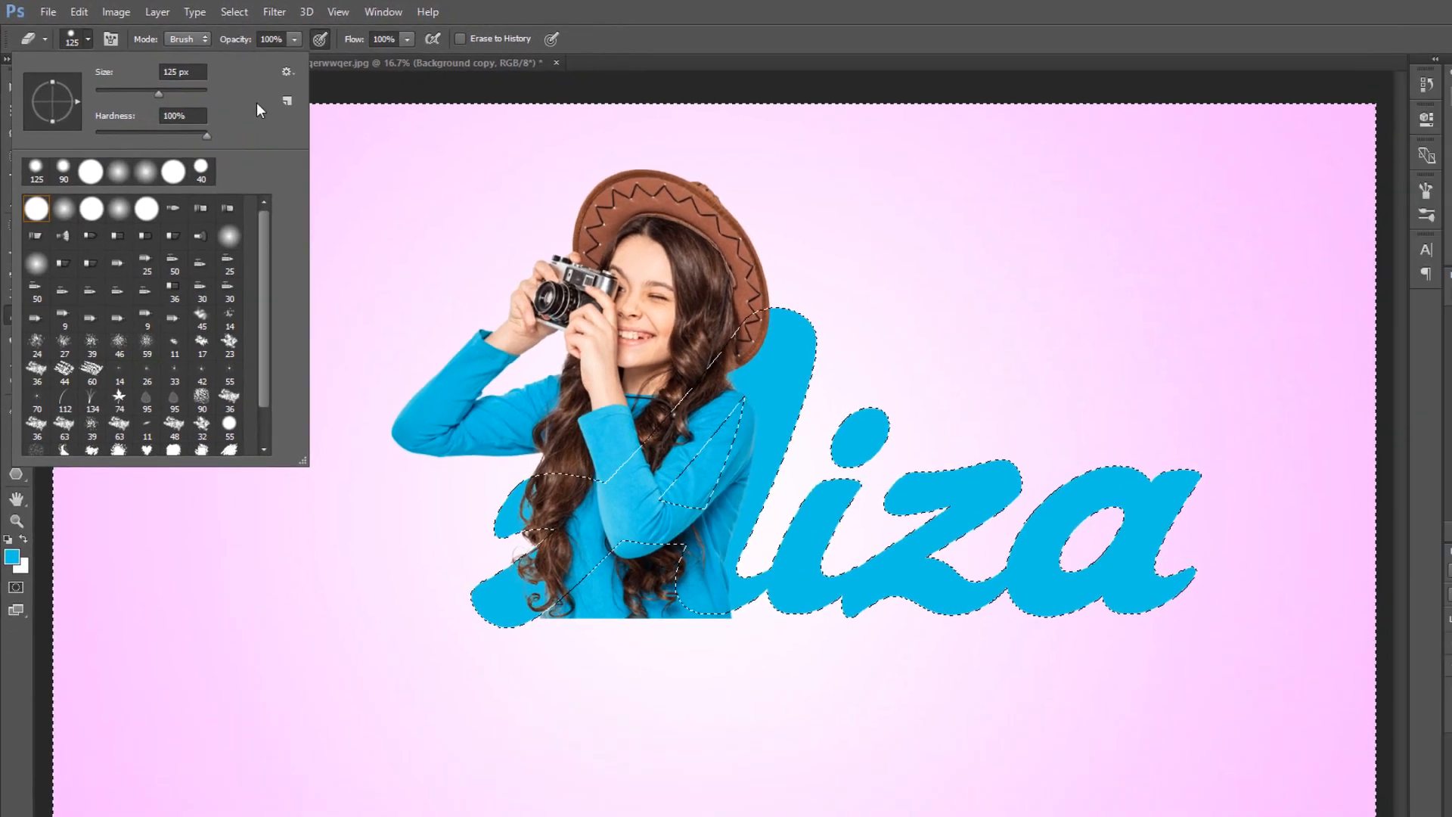
{"action": "left_click", "coordinate": [714, 388]}
{"action": "mouse_move", "coordinate": [757, 430]}
{"action": "left_mouse_down"}
{"action": "mouse_move", "coordinate": [717, 504]}
{"action": "mouse_move", "coordinate": [755, 429]}
{"action": "left_mouse_up"}
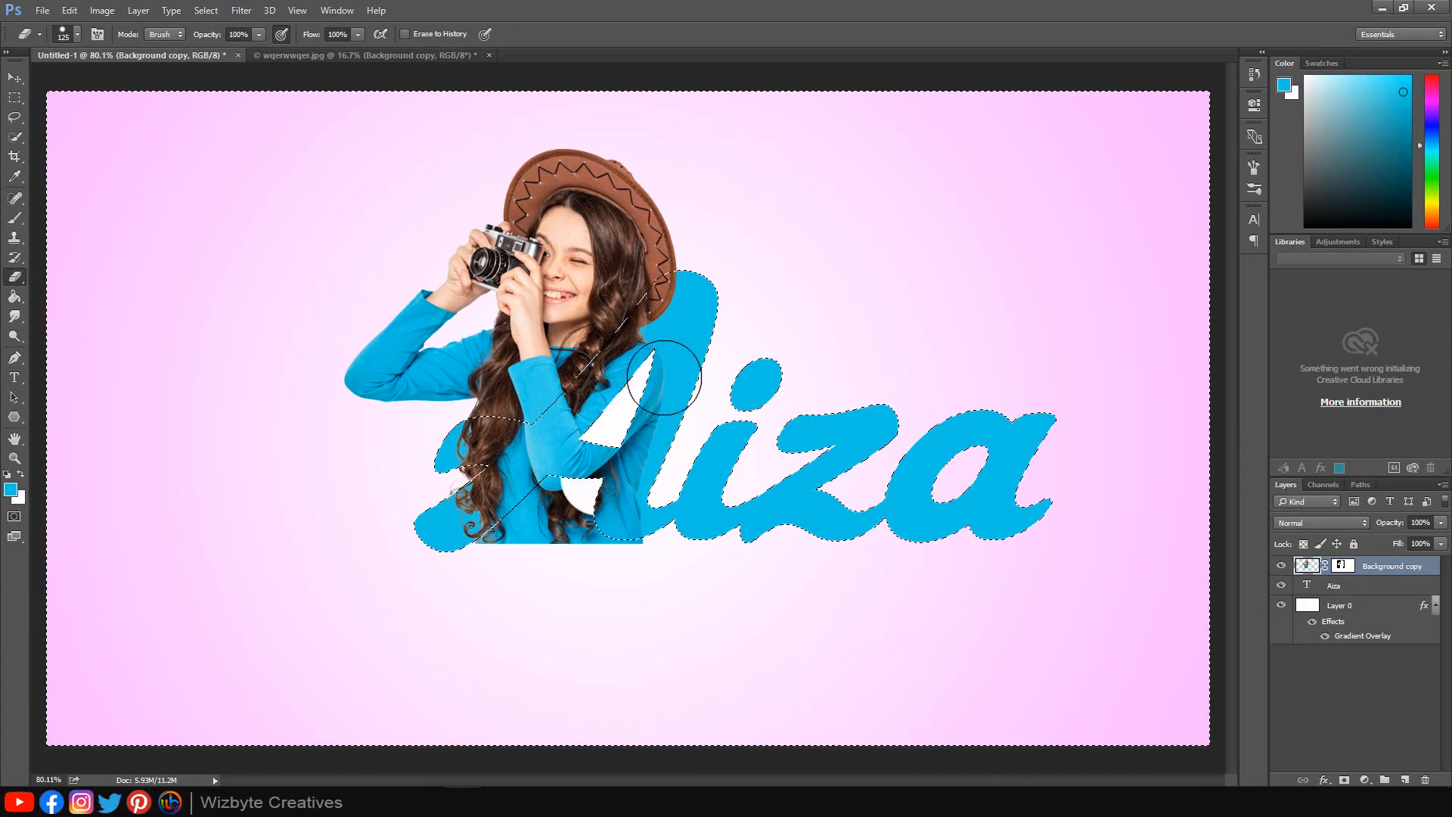
{"action": "mouse_move", "coordinate": [665, 377]}
{"action": "left_mouse_down"}
{"action": "mouse_move", "coordinate": [598, 533]}
{"action": "mouse_move", "coordinate": [644, 521]}
{"action": "mouse_move", "coordinate": [581, 550]}
{"action": "mouse_move", "coordinate": [570, 503]}
{"action": "mouse_move", "coordinate": [491, 558]}
{"action": "left_mouse_up"}
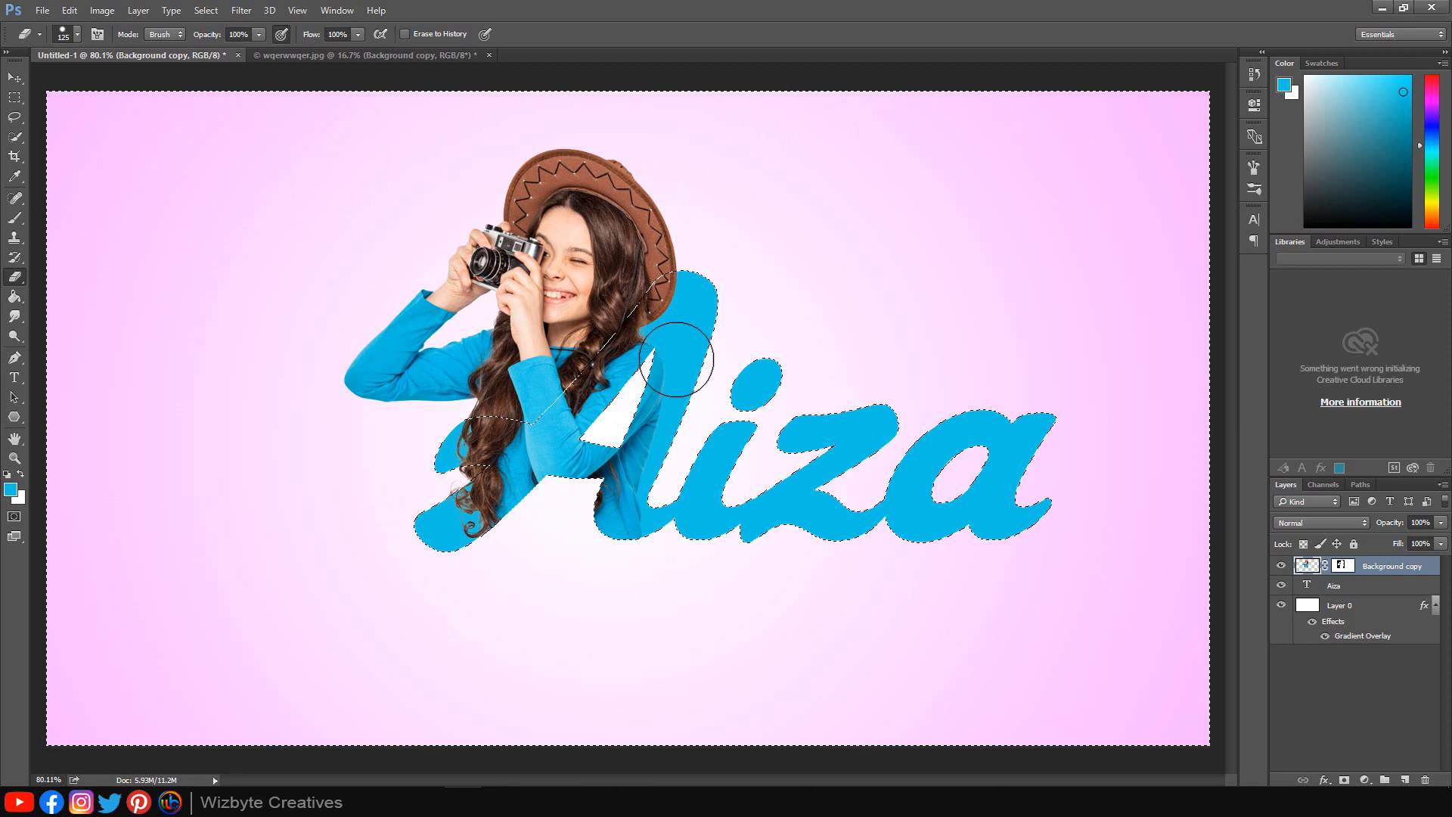
{"action": "key", "text": "ctrl+d"}
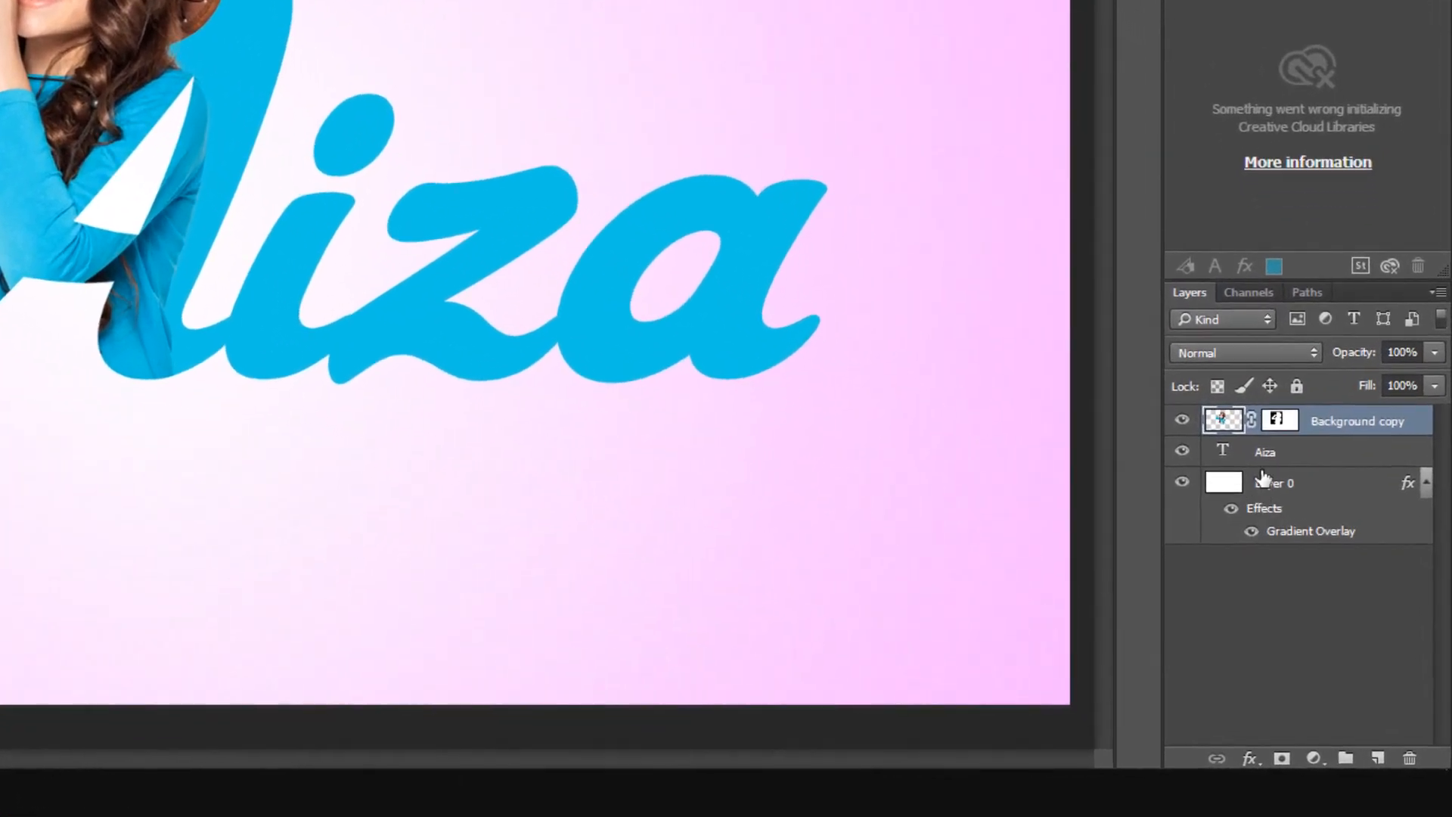
Add a drop shadow to the name text layer and set its angle to 20°
{"action": "left_click", "coordinate": [1275, 458]}
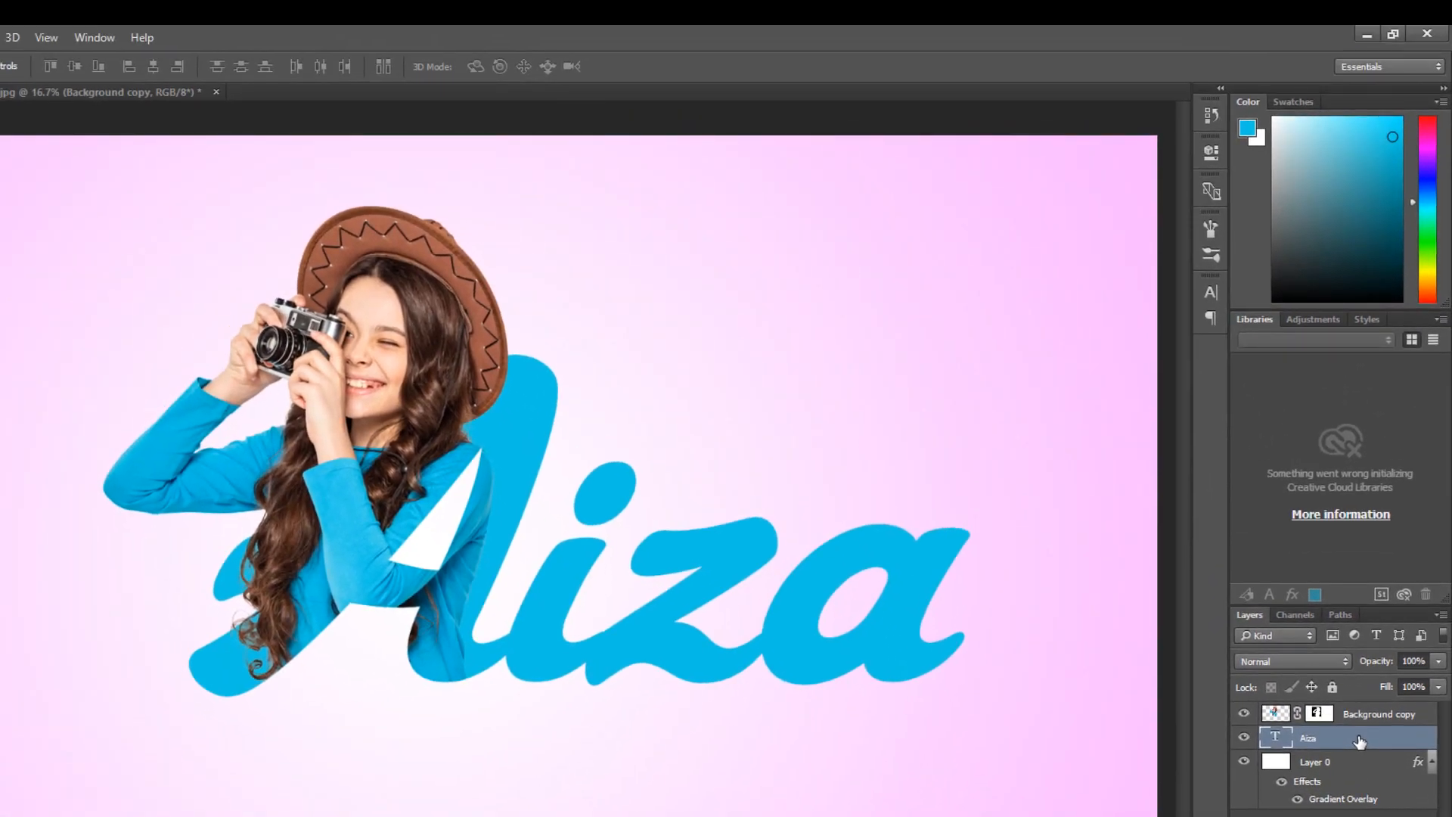
{"action": "double_click", "coordinate": [1329, 457]}
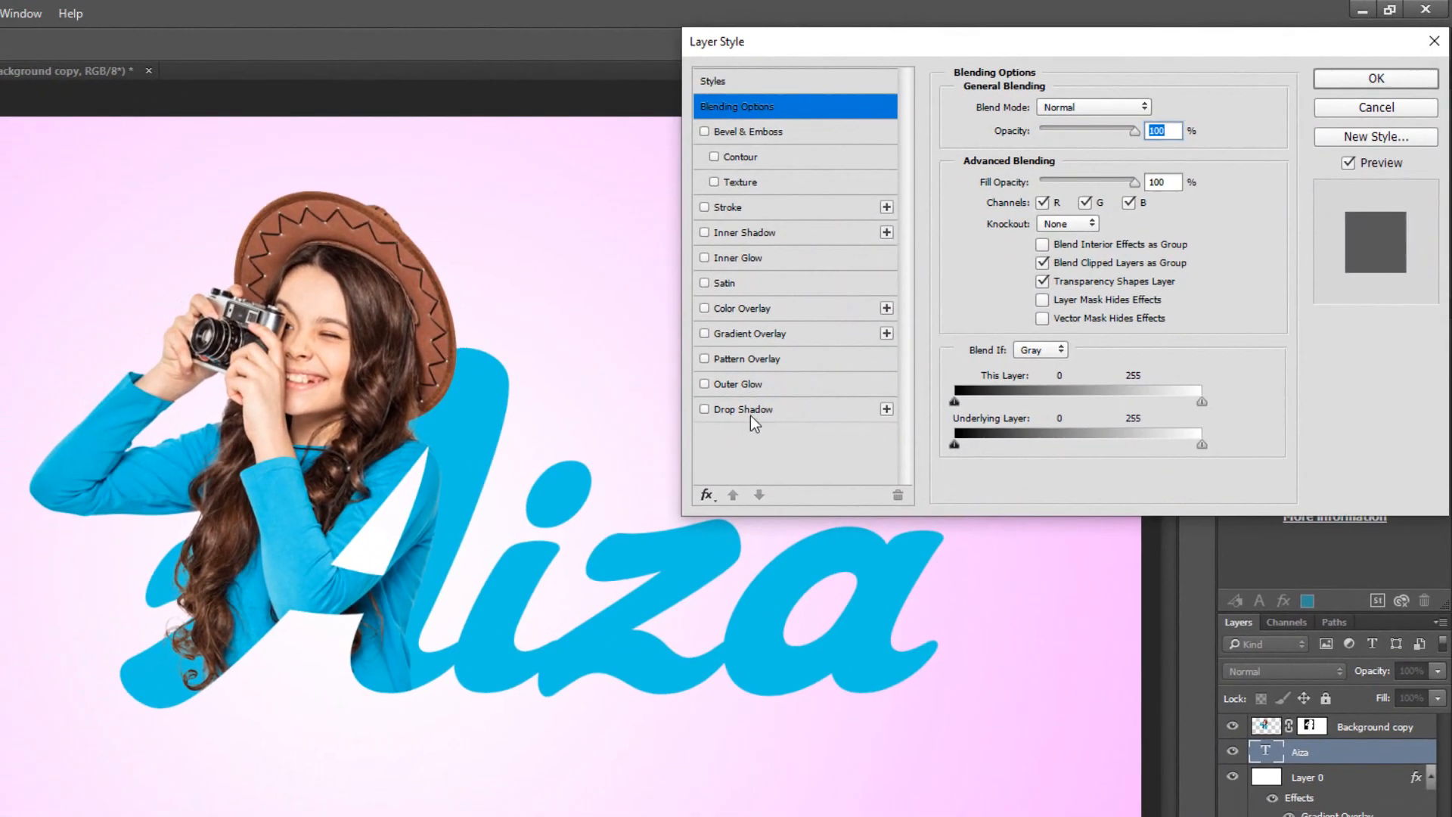
{"action": "left_click", "coordinate": [757, 411]}
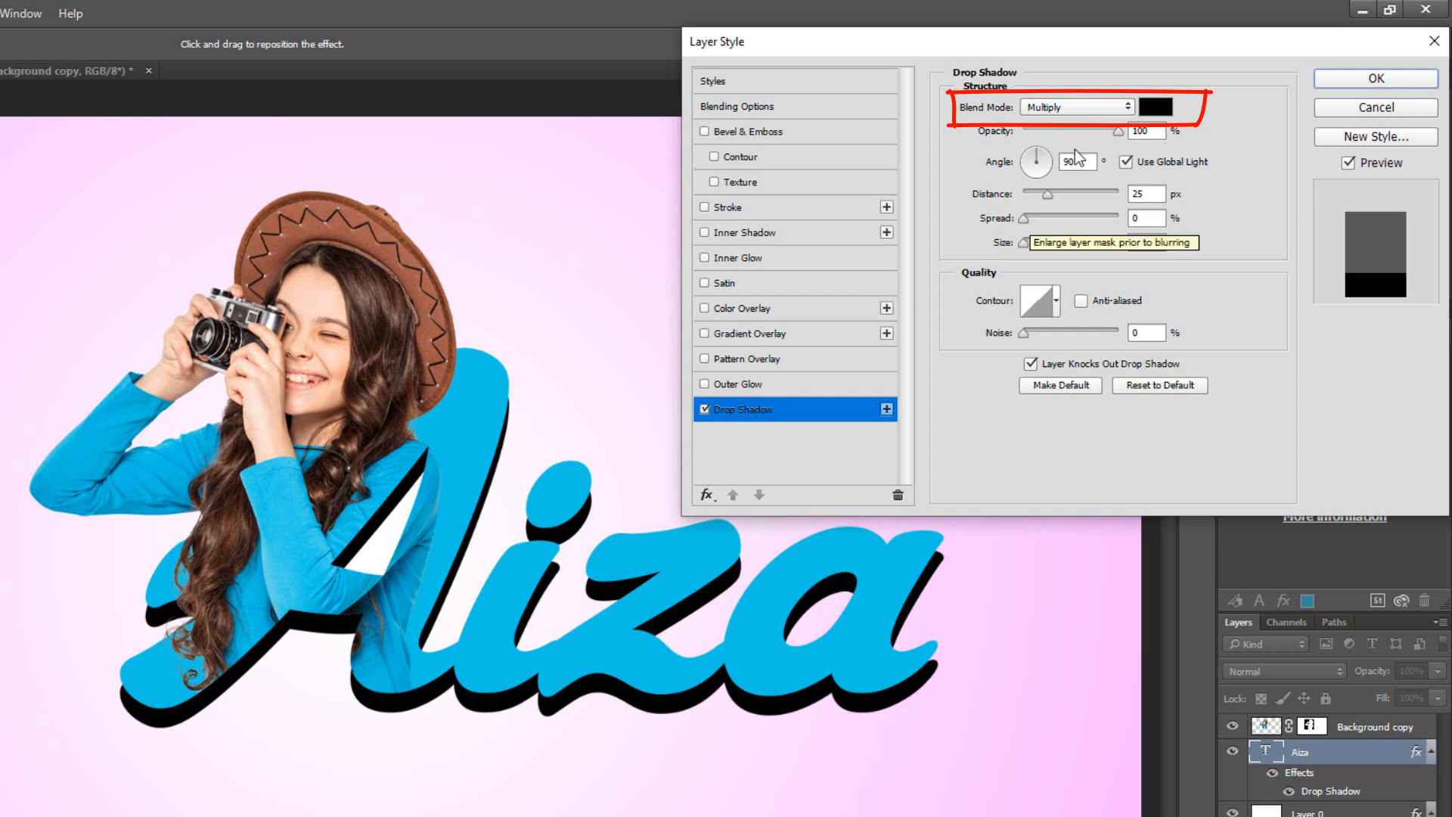
{"action": "left_click_drag", "start_coordinate": [1085, 160], "coordinate": [1053, 165]}
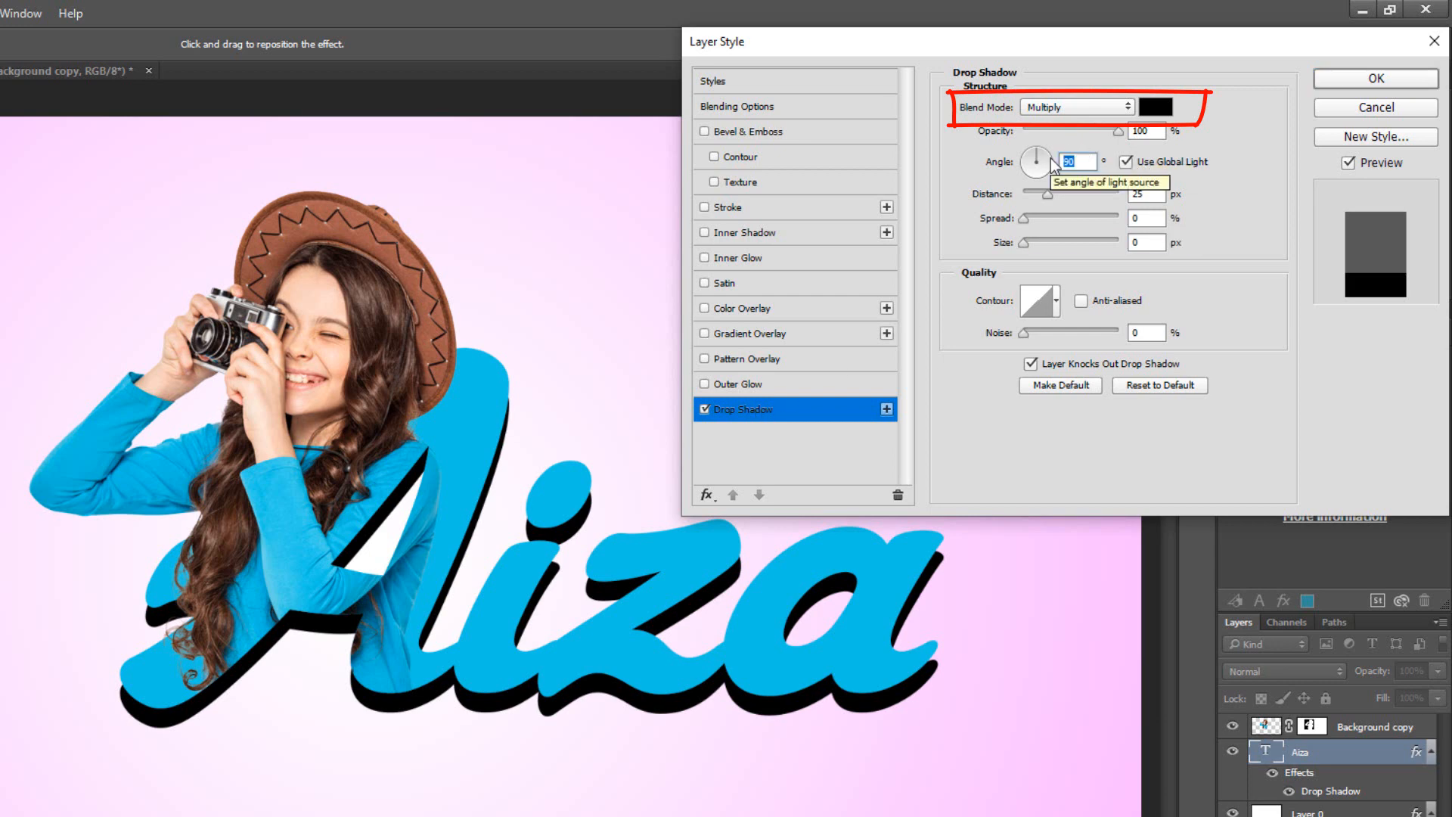
{"action": "type", "text": "20"}
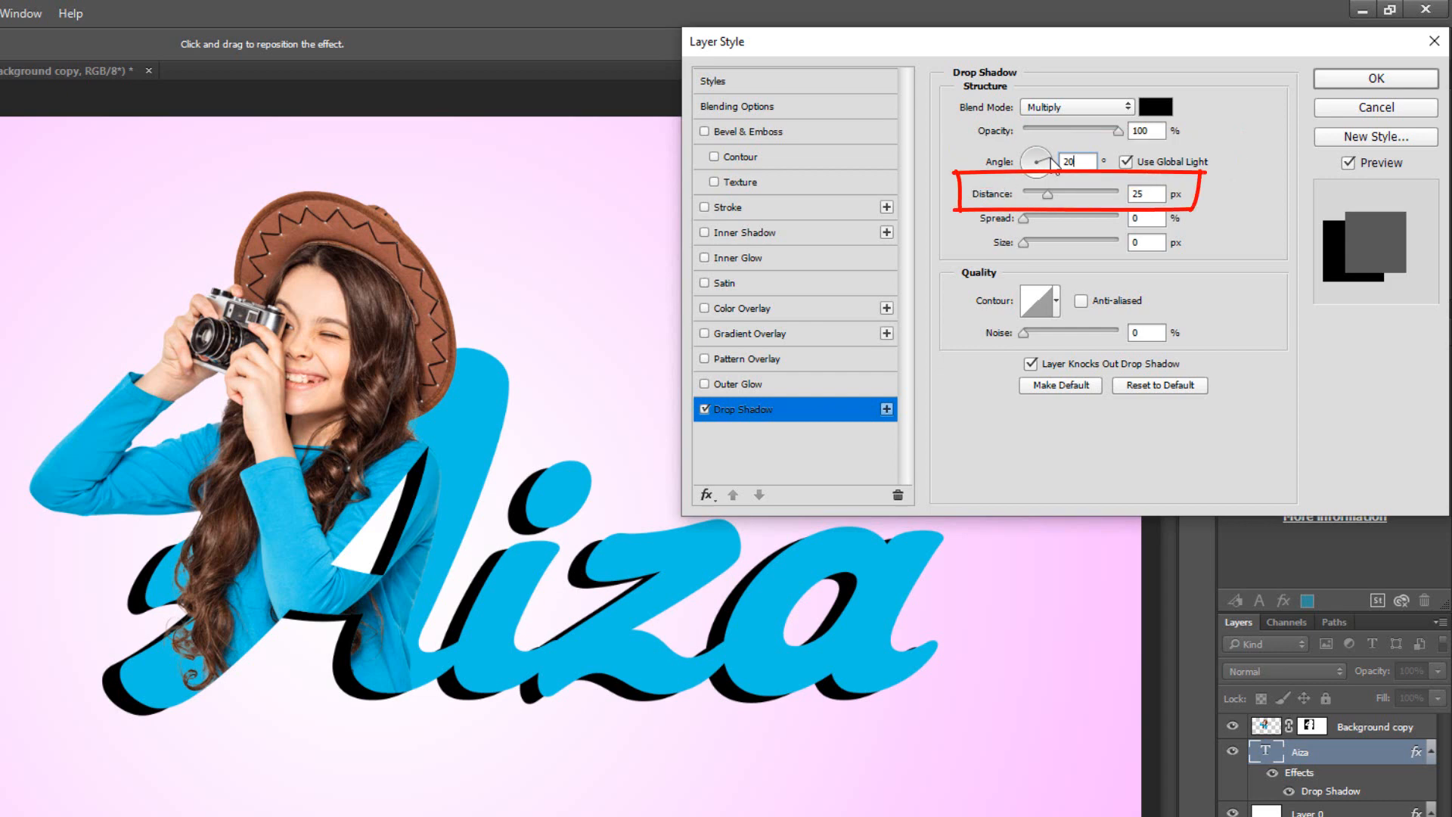
Add a gradient overlay to the name text layer using the Foreground to Transparent preset
{"action": "left_click", "coordinate": [790, 339]}
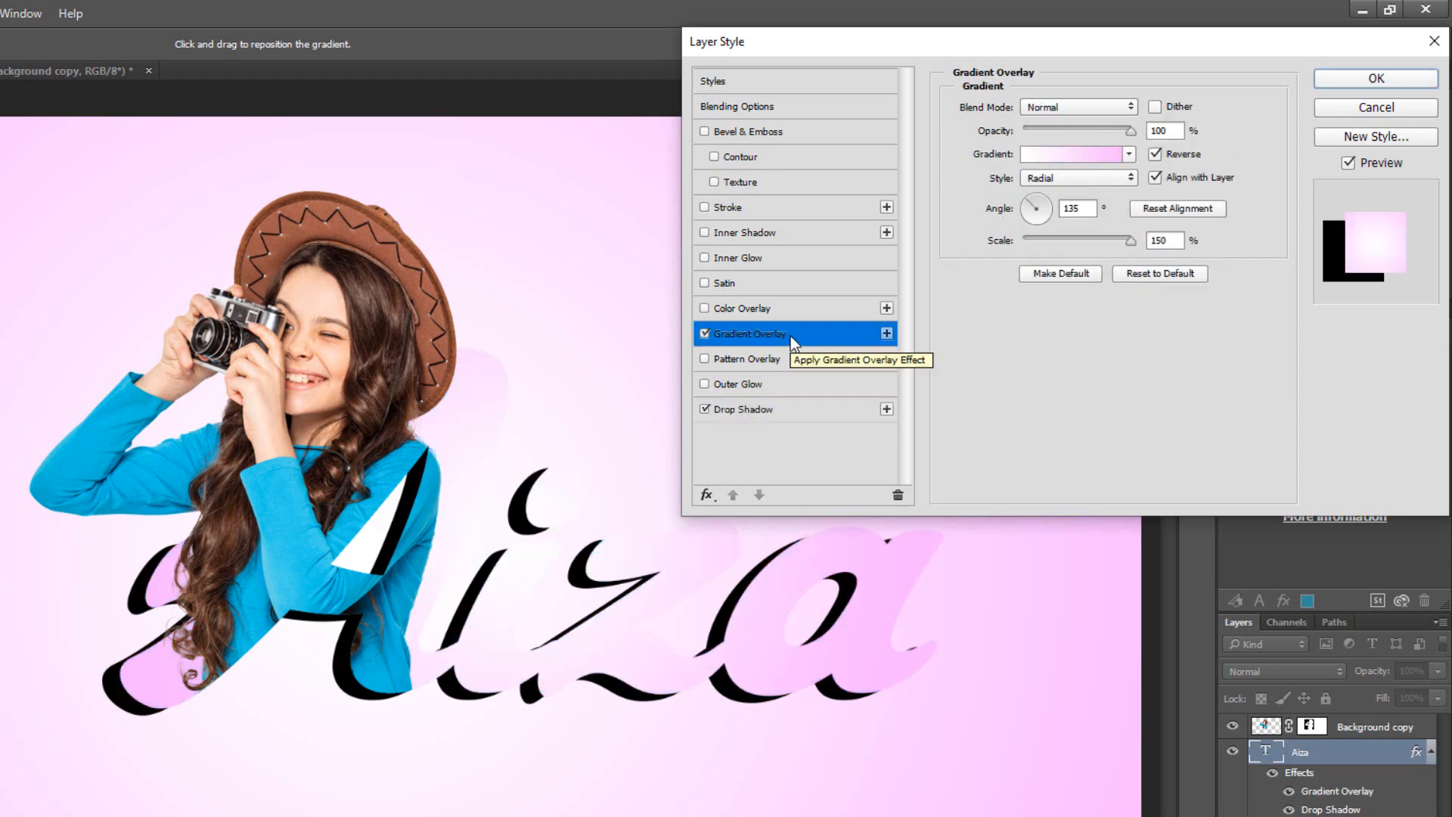
{"action": "left_click", "coordinate": [1071, 155]}
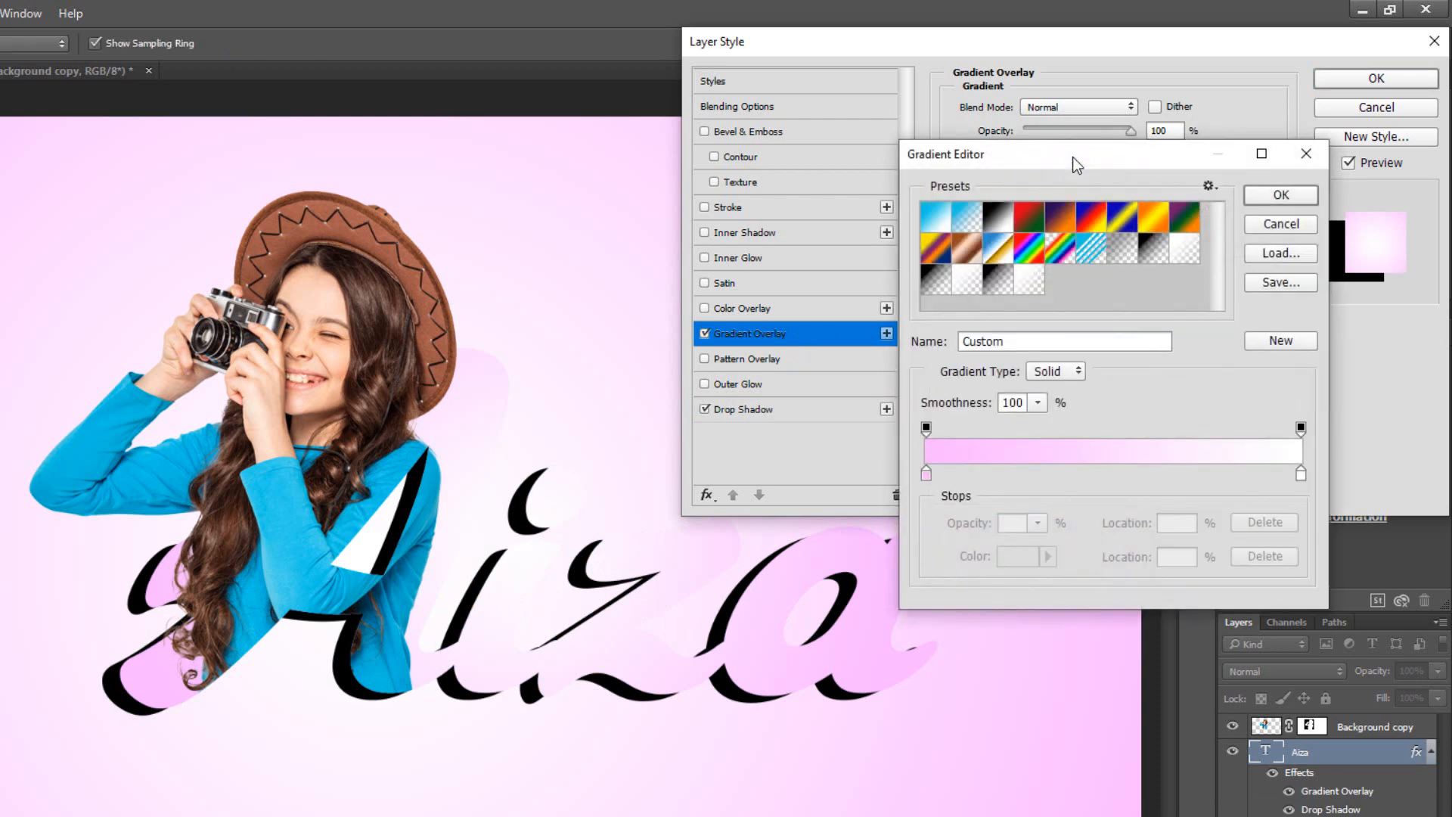
{"action": "left_click", "coordinate": [977, 222]}
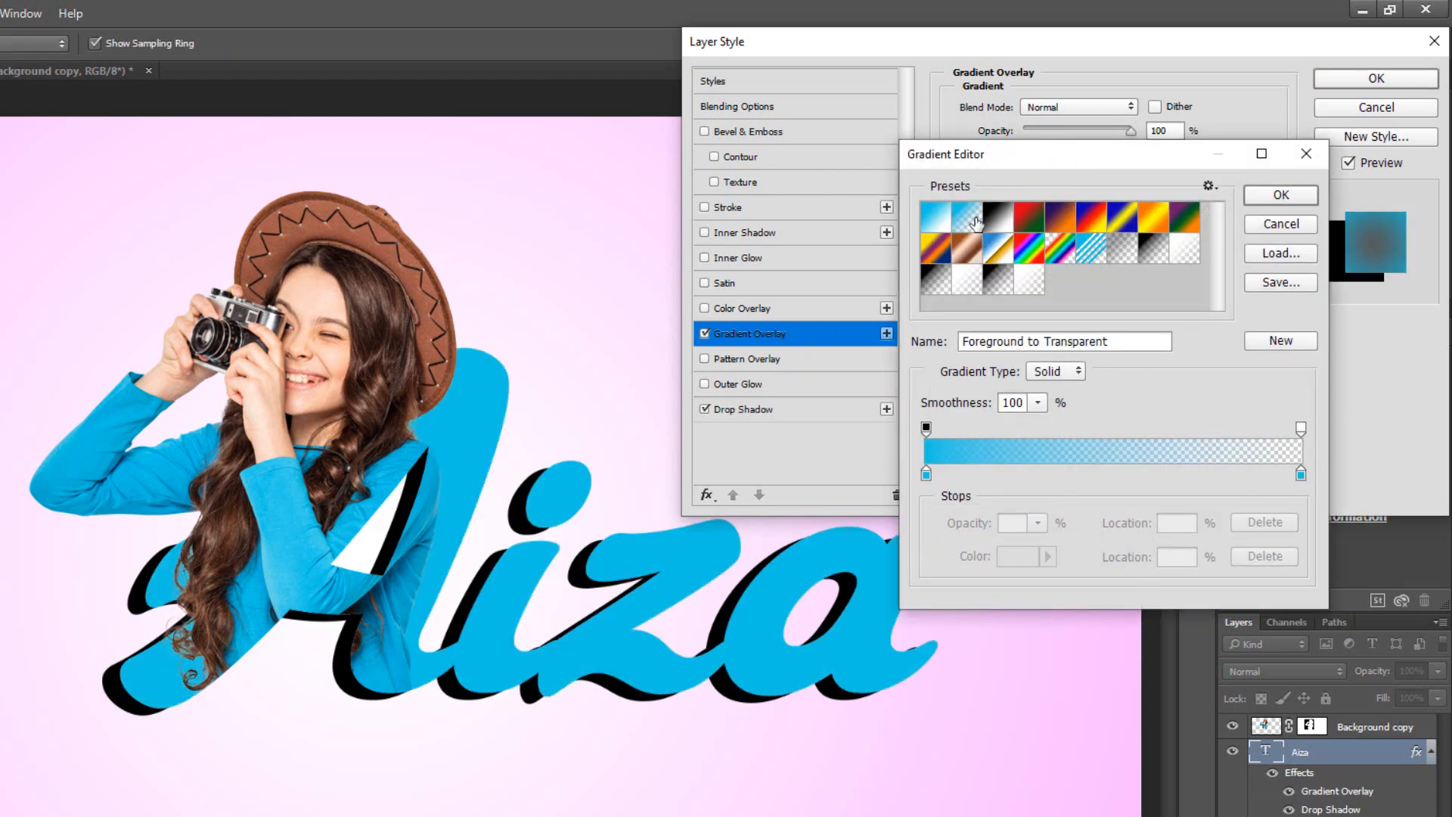
Recolor the start color stop of the text's overlay gradient to magenta #d200ff and accept the gradient
{"action": "left_click", "coordinate": [926, 475]}
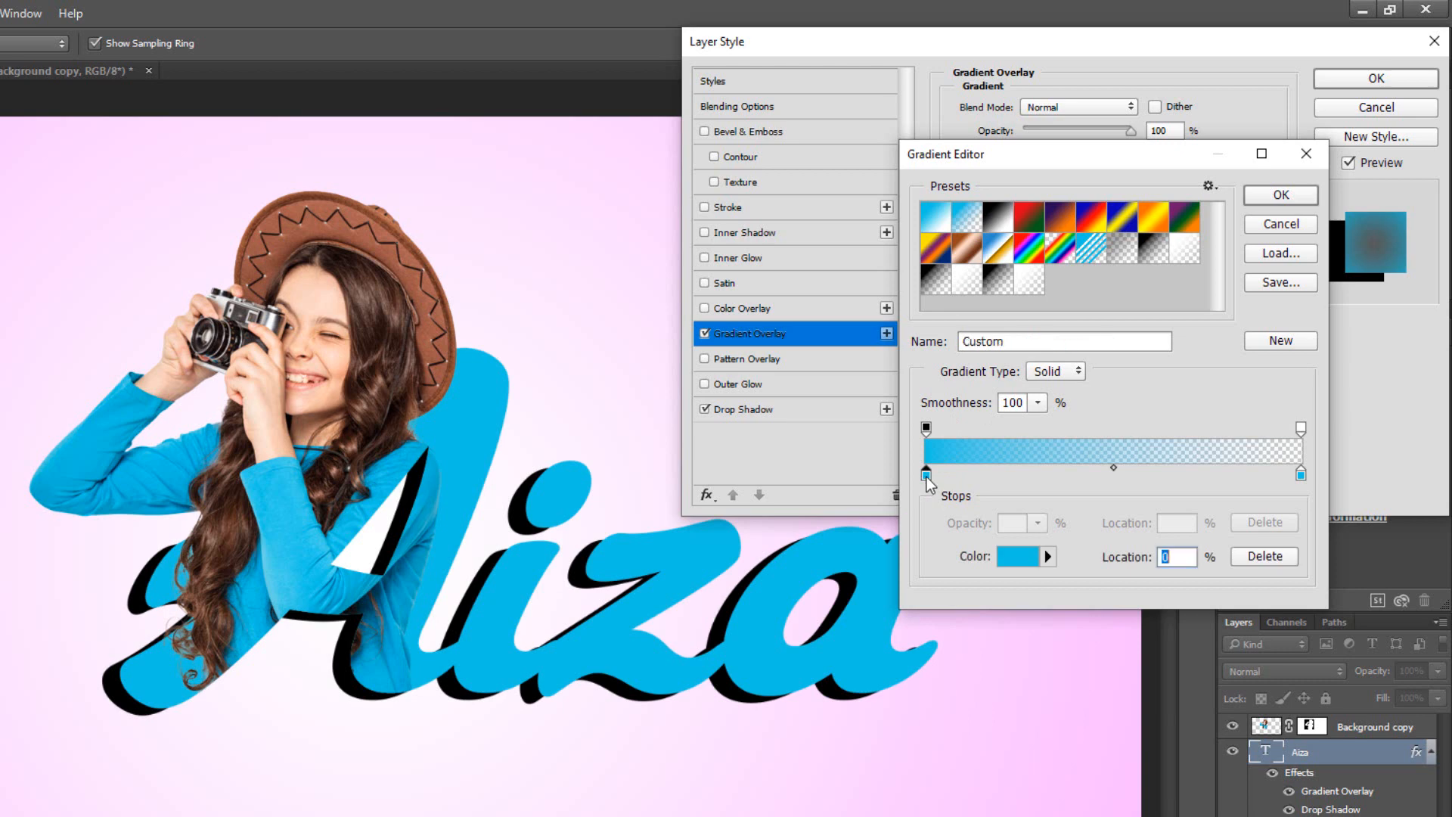
{"action": "left_click", "coordinate": [1018, 564]}
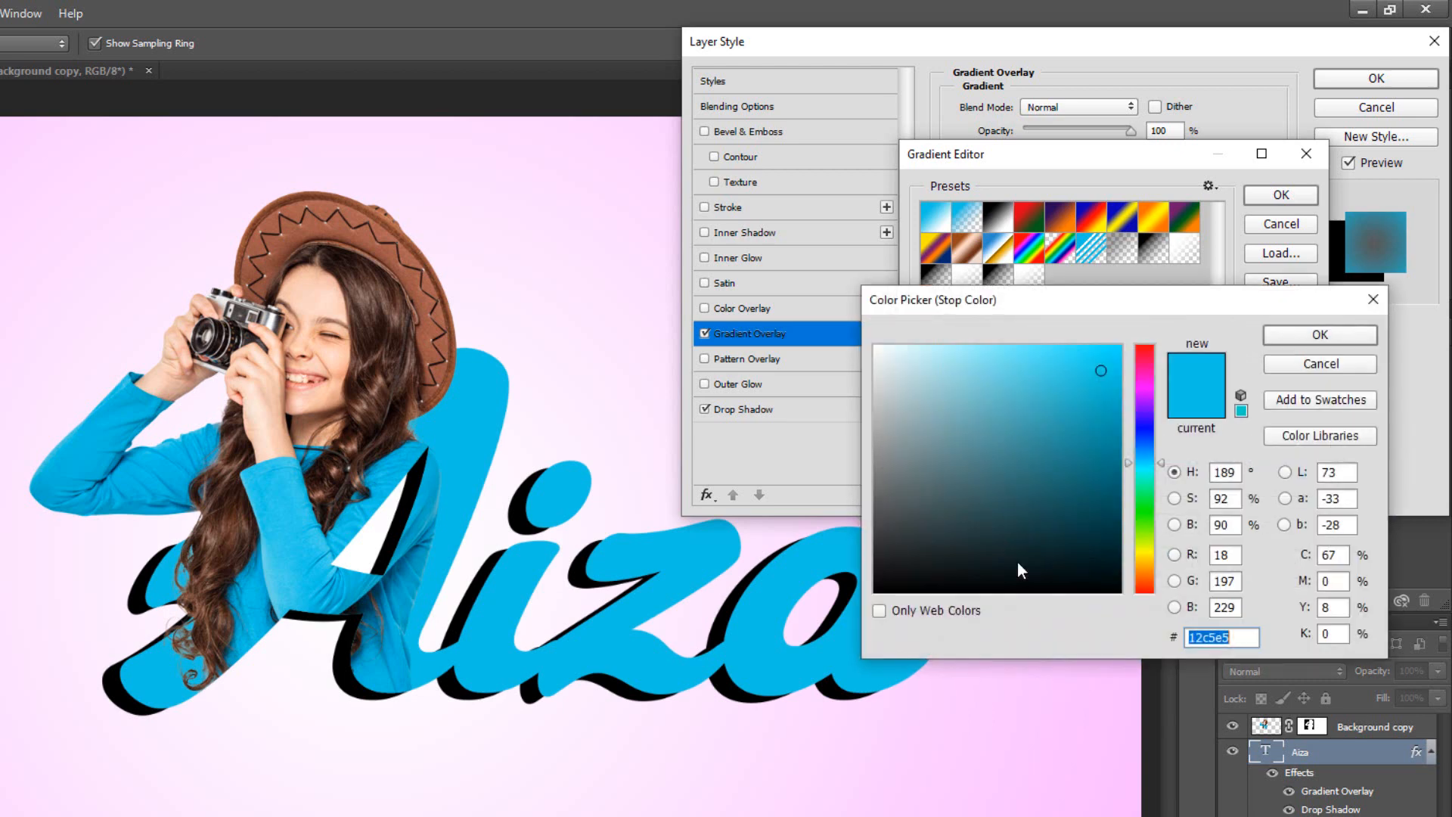
{"action": "left_click", "coordinate": [1146, 393]}
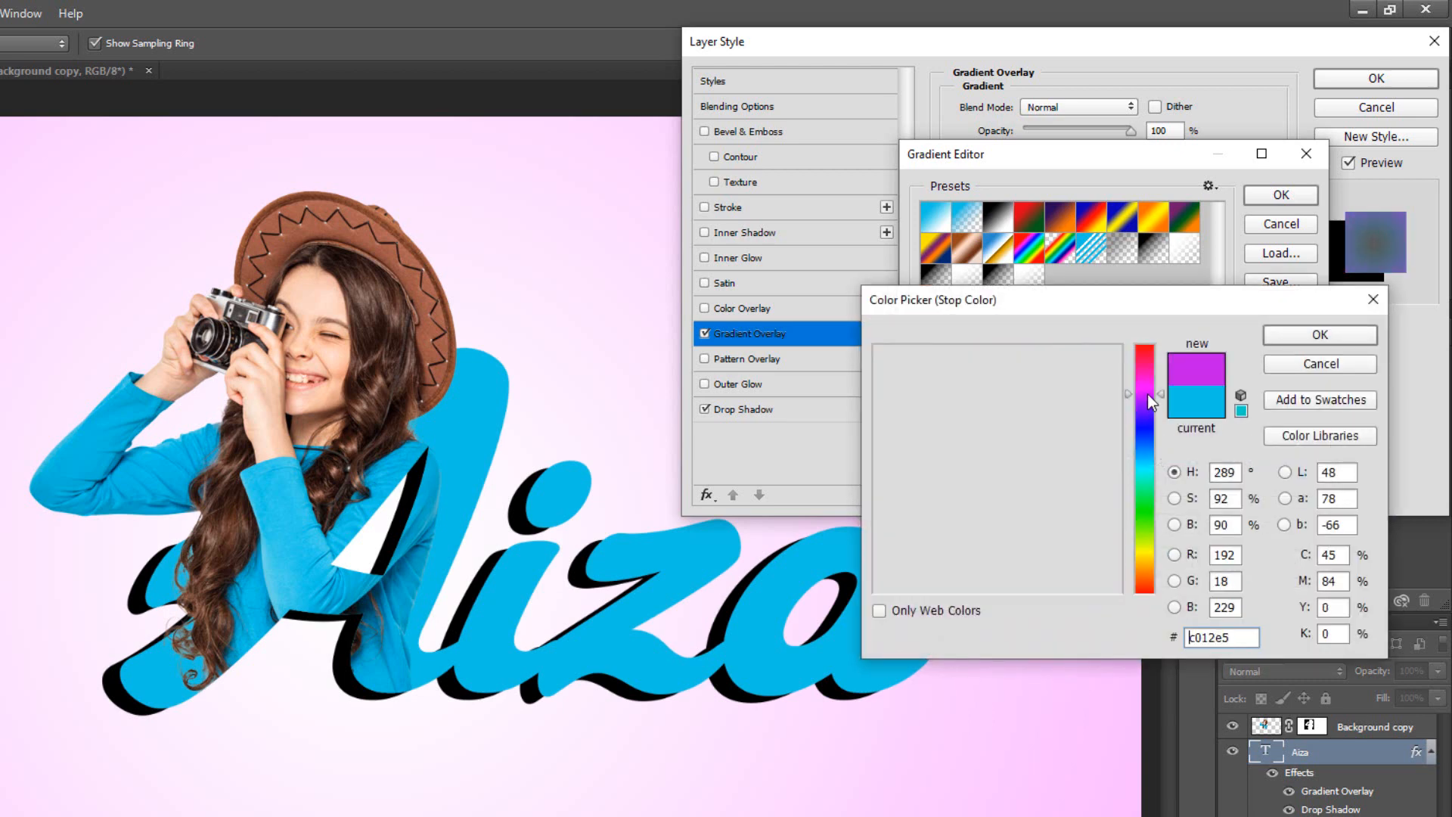
{"action": "left_click_drag", "start_coordinate": [1083, 396], "coordinate": [1210, 293]}
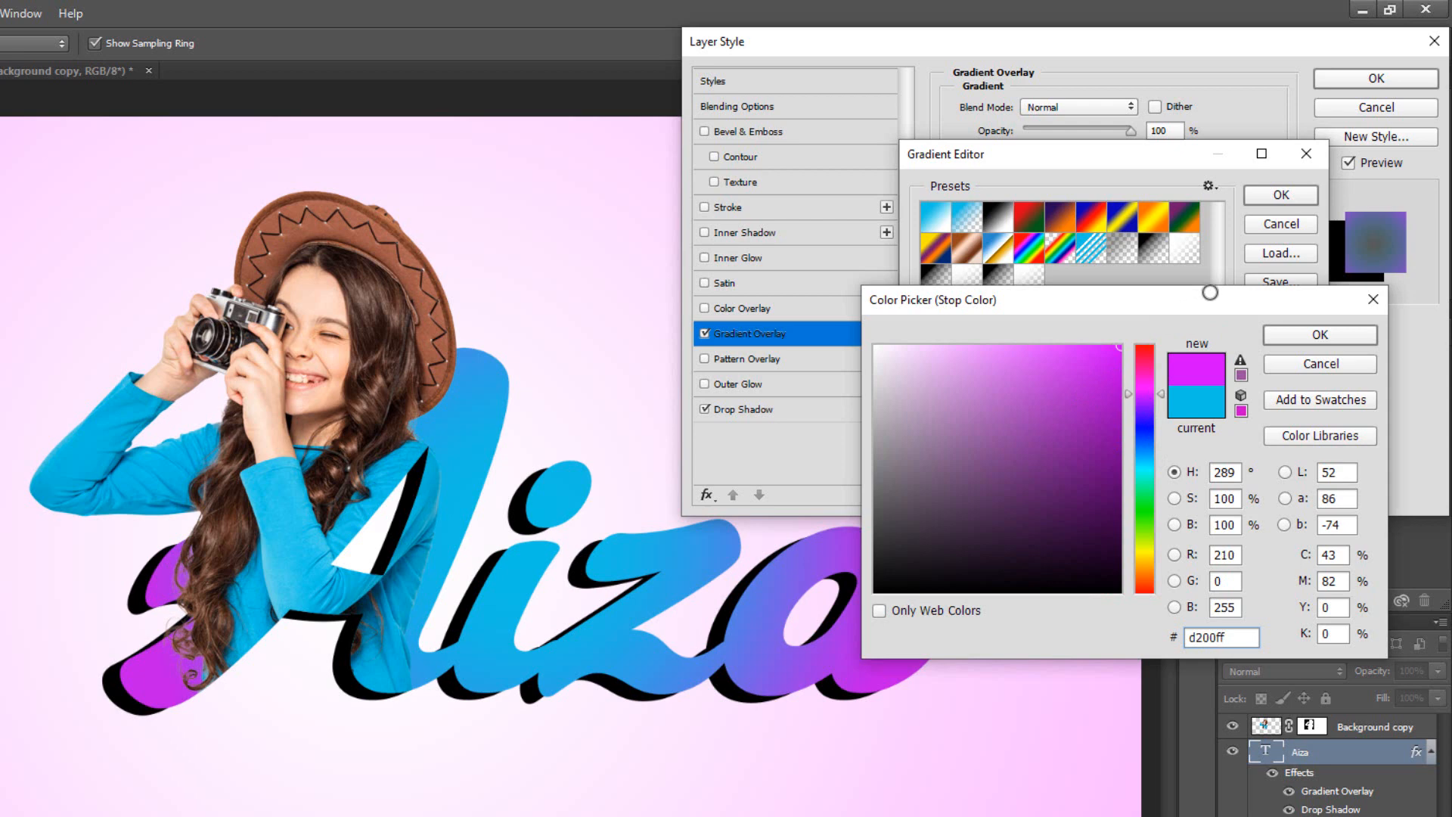
{"action": "left_click", "coordinate": [1300, 339]}
{"action": "left_click", "coordinate": [1285, 197]}
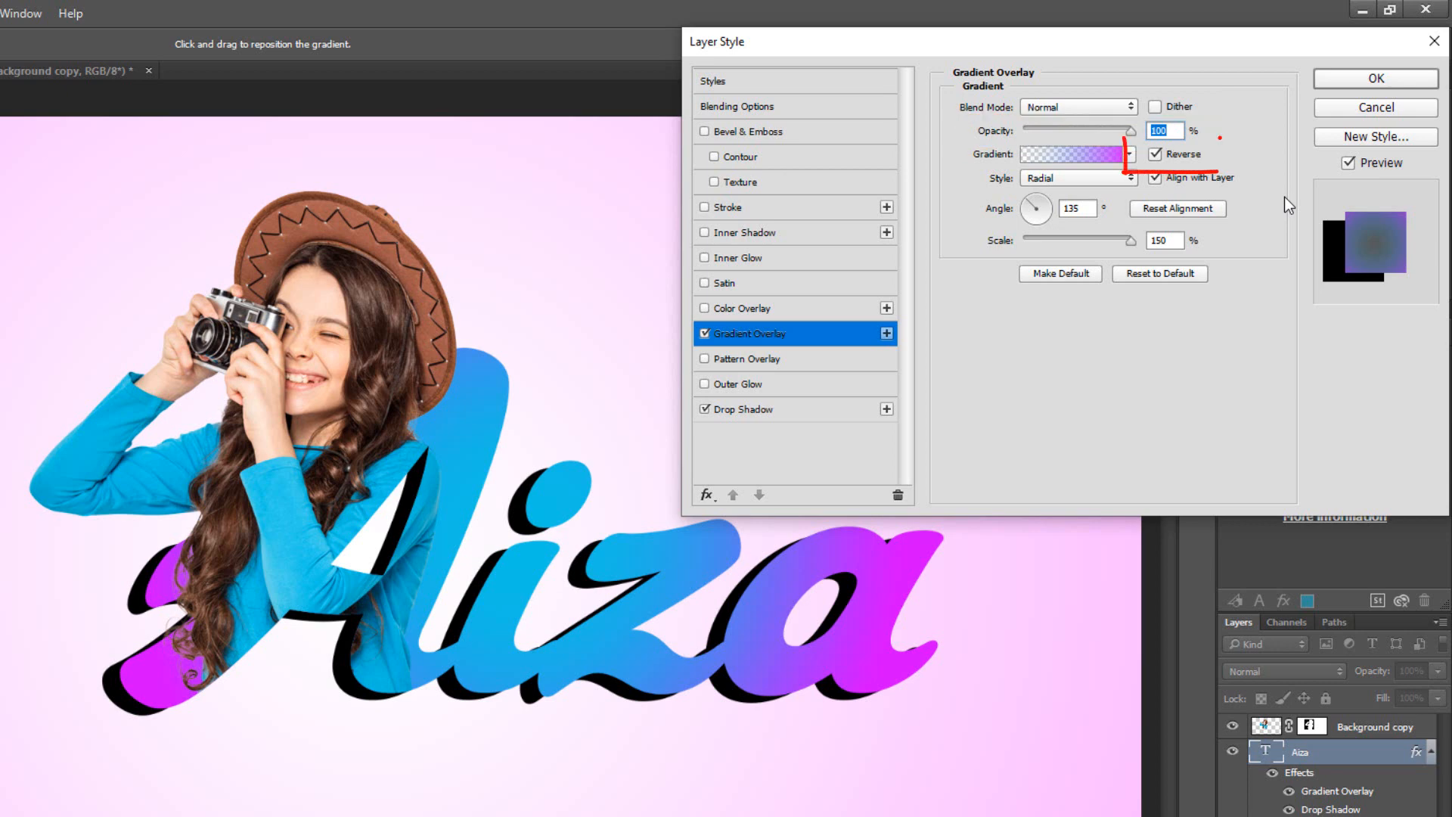
Make the text's gradient overlay Linear at a -40° angle, add a 3 px black outside stroke, and apply the layer style
{"action": "left_click", "coordinate": [1113, 180]}
{"action": "left_click", "coordinate": [1083, 193]}
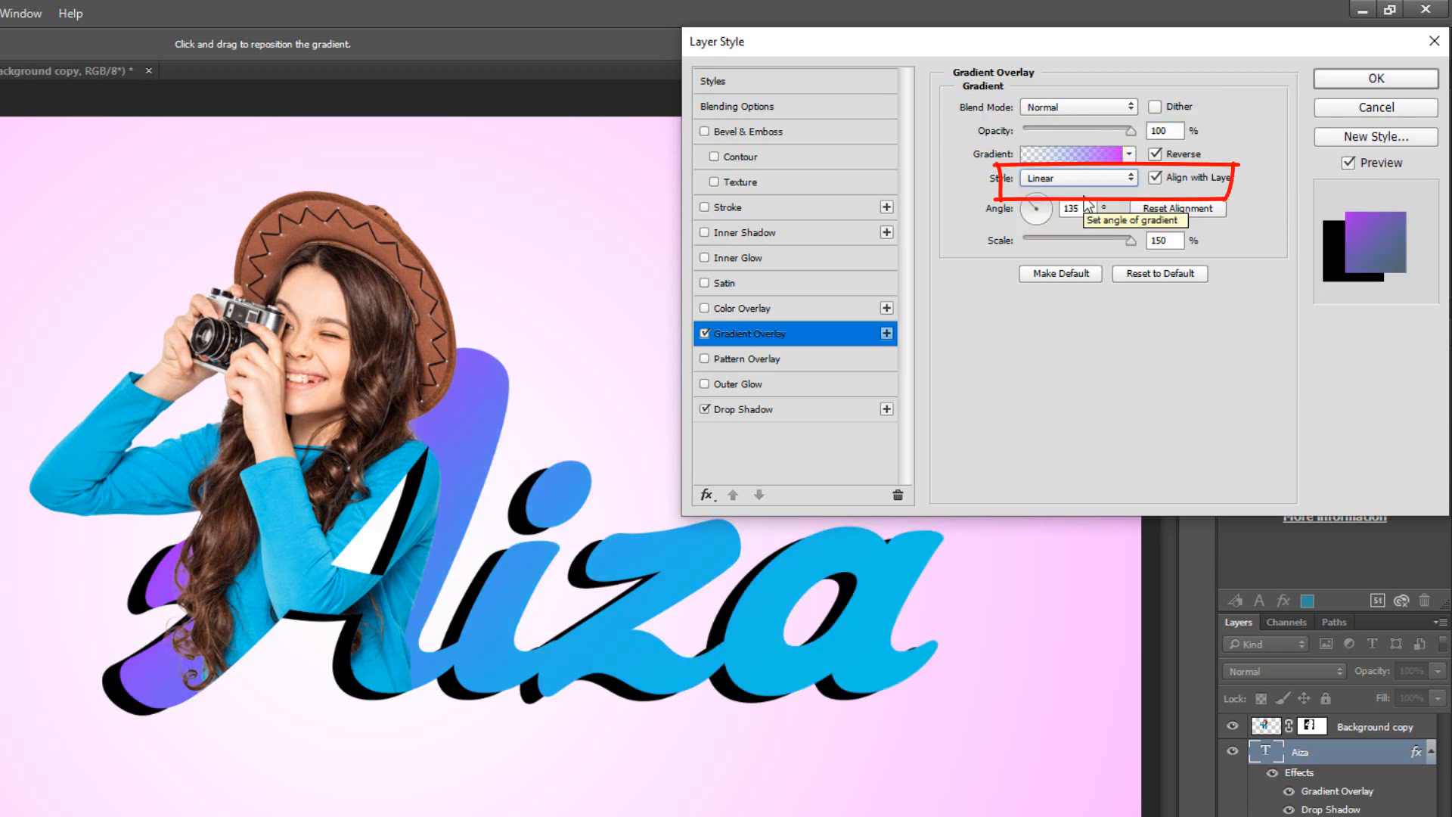
{"action": "left_click", "coordinate": [1050, 197]}
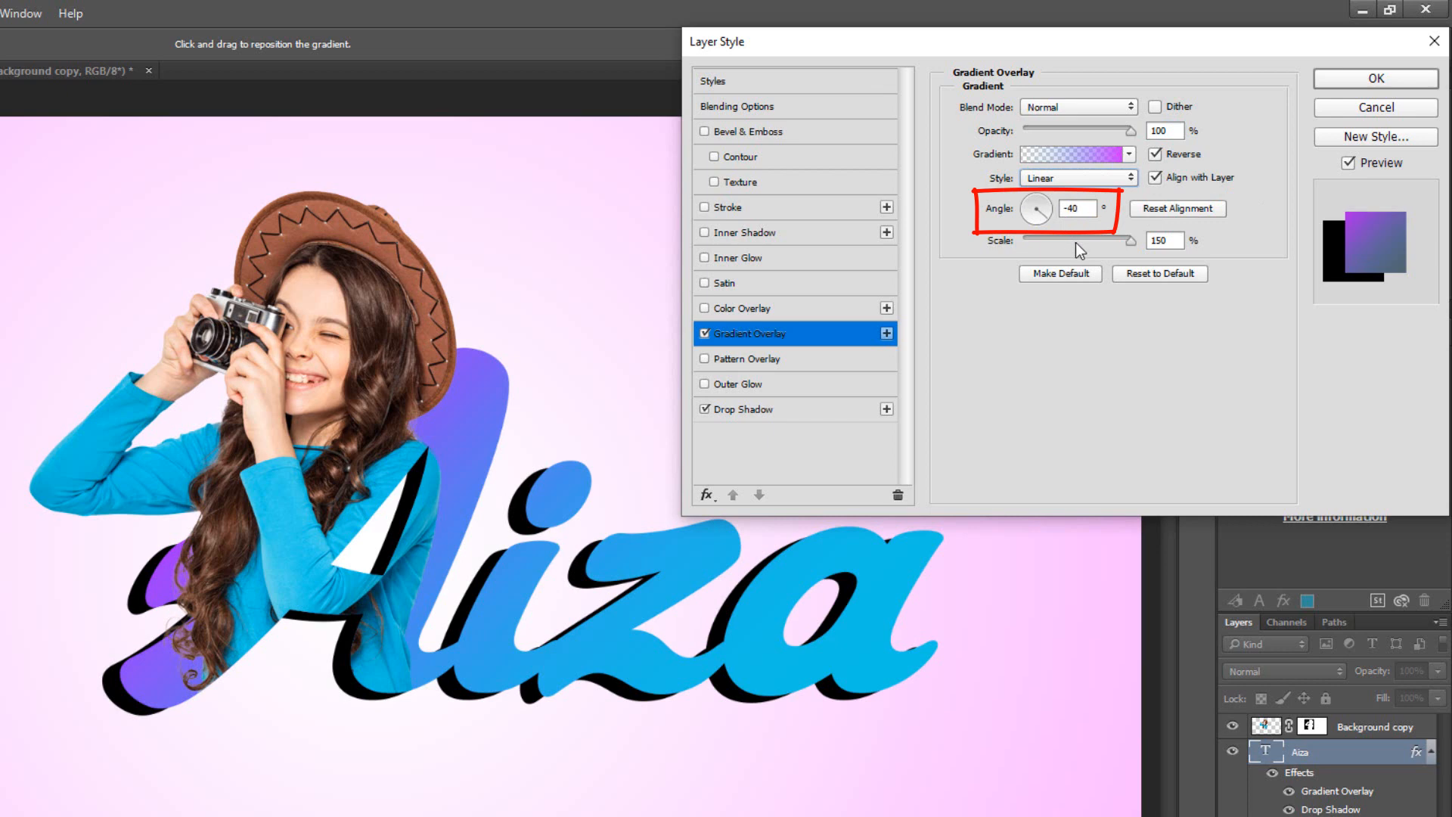
{"action": "left_click_drag", "start_coordinate": [1075, 242], "coordinate": [1075, 242]}
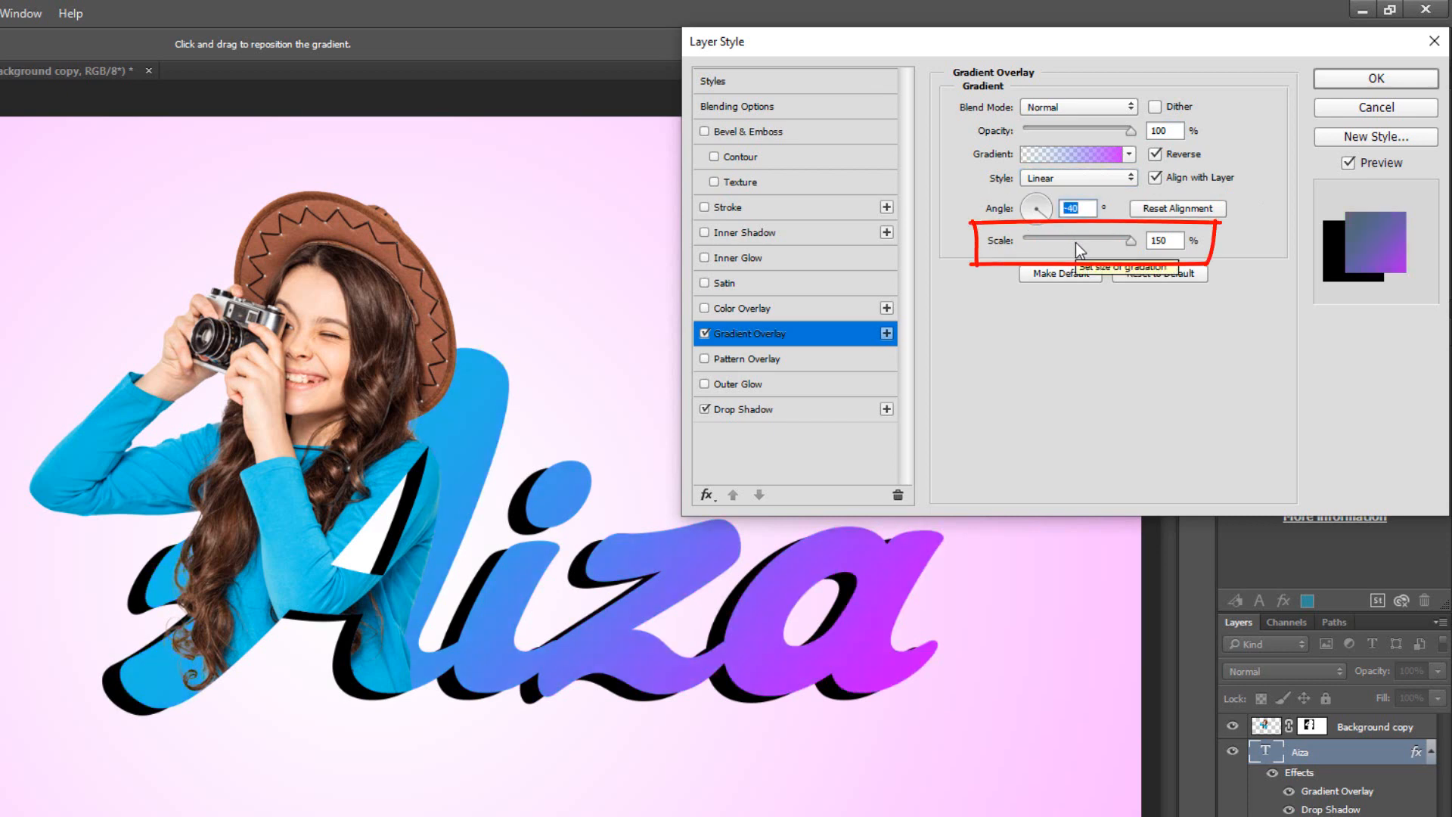
{"action": "left_click", "coordinate": [738, 206]}
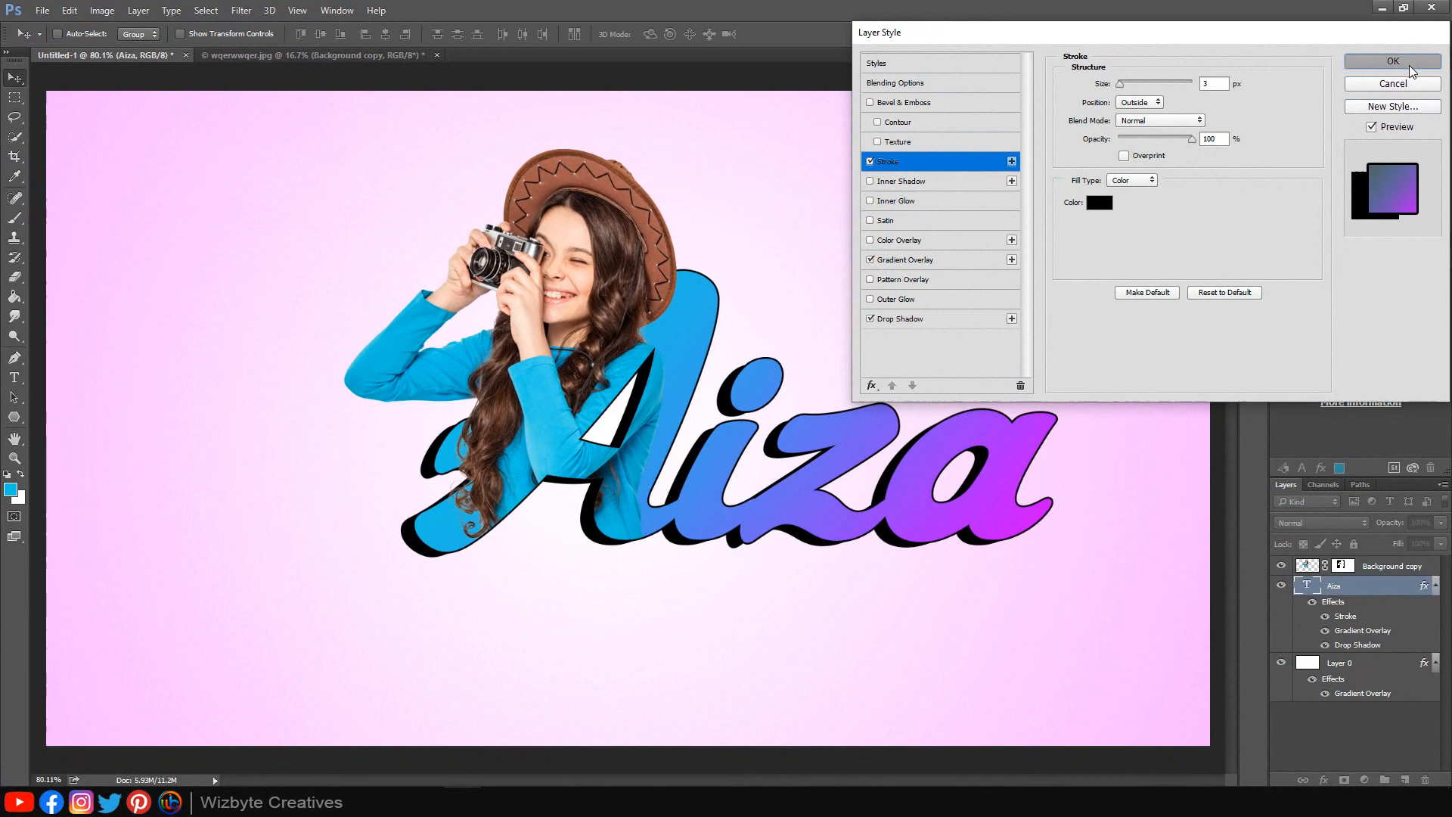
{"action": "left_click", "coordinate": [1409, 65]}
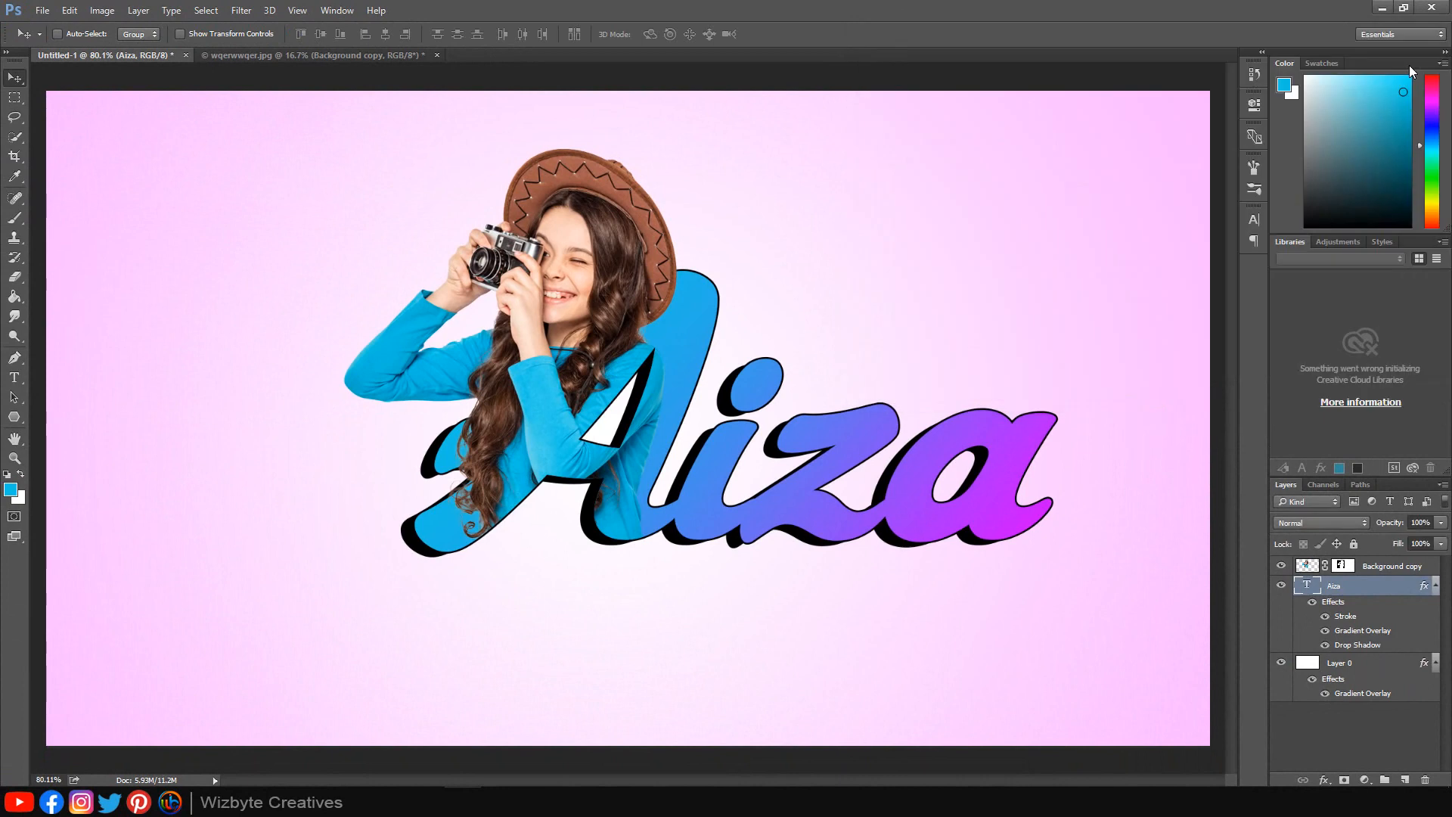